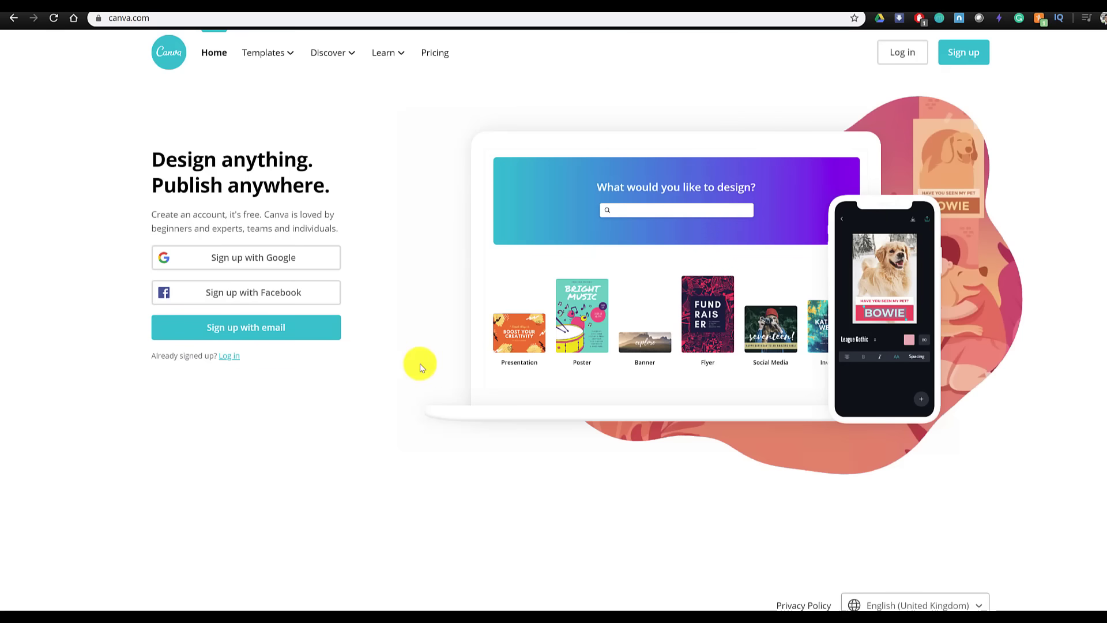
- Start a new custom-size design of 1280 × 720 pixels
{"action": "left_click", "coordinate": [968, 57]}
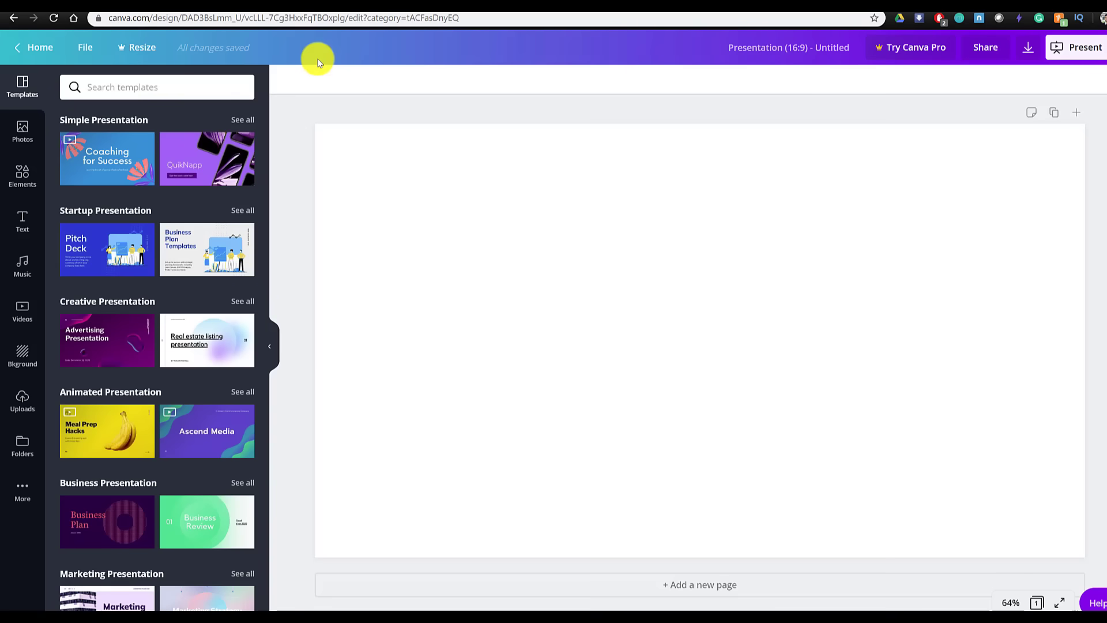
{"action": "left_click", "coordinate": [88, 49]}
{"action": "left_click", "coordinate": [120, 131]}
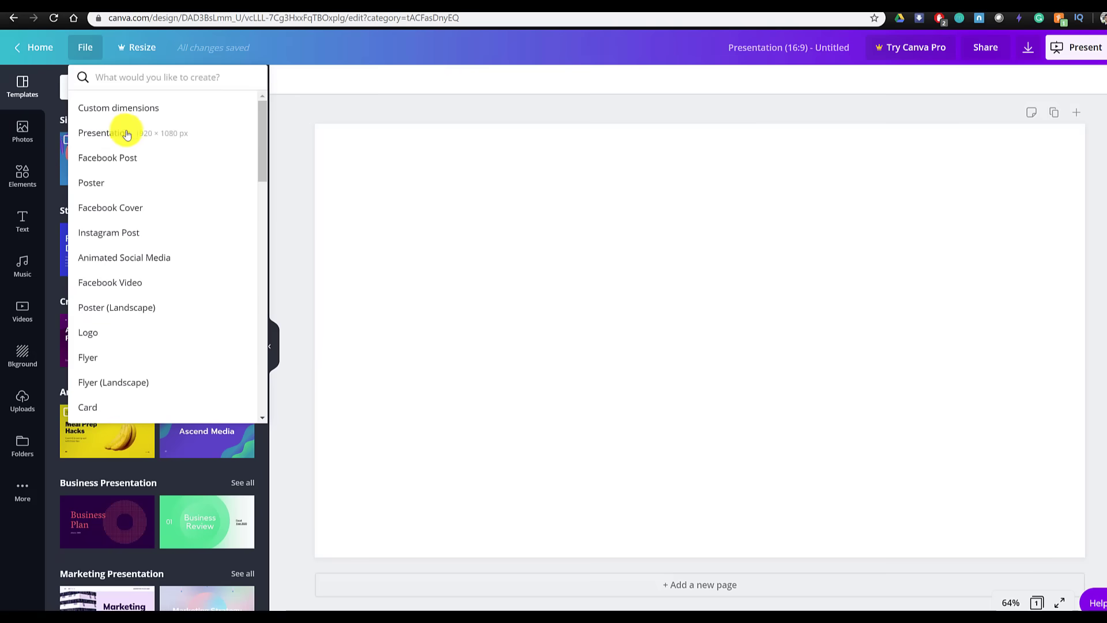
{"action": "left_click", "coordinate": [127, 109]}
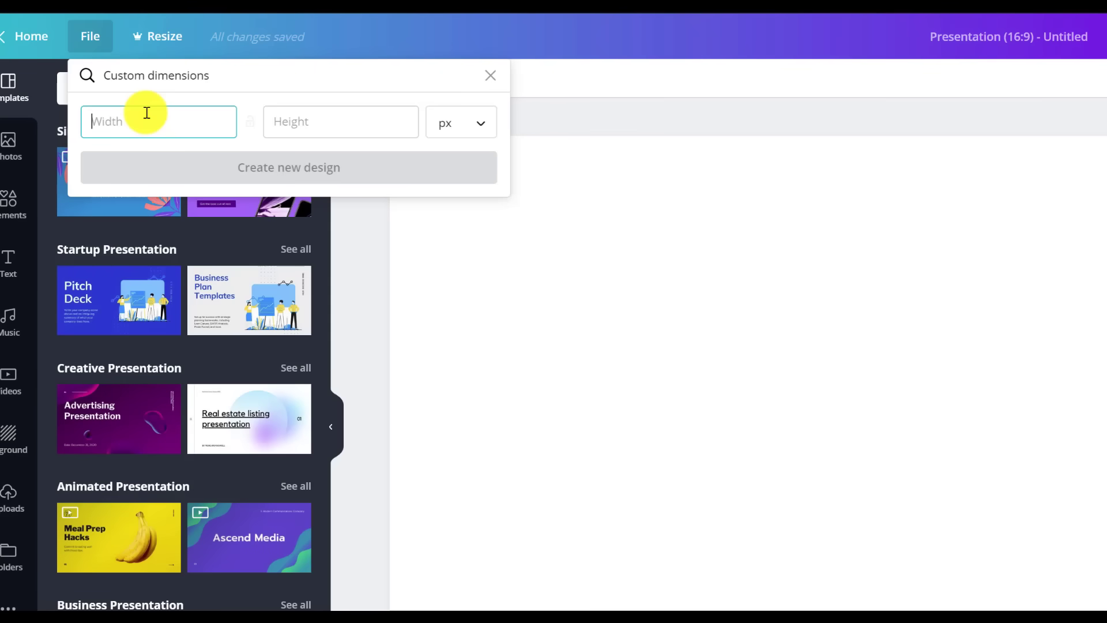
{"action": "type", "text": "1280"}
{"action": "key", "text": "Tab"}
{"action": "type", "text": "720"}
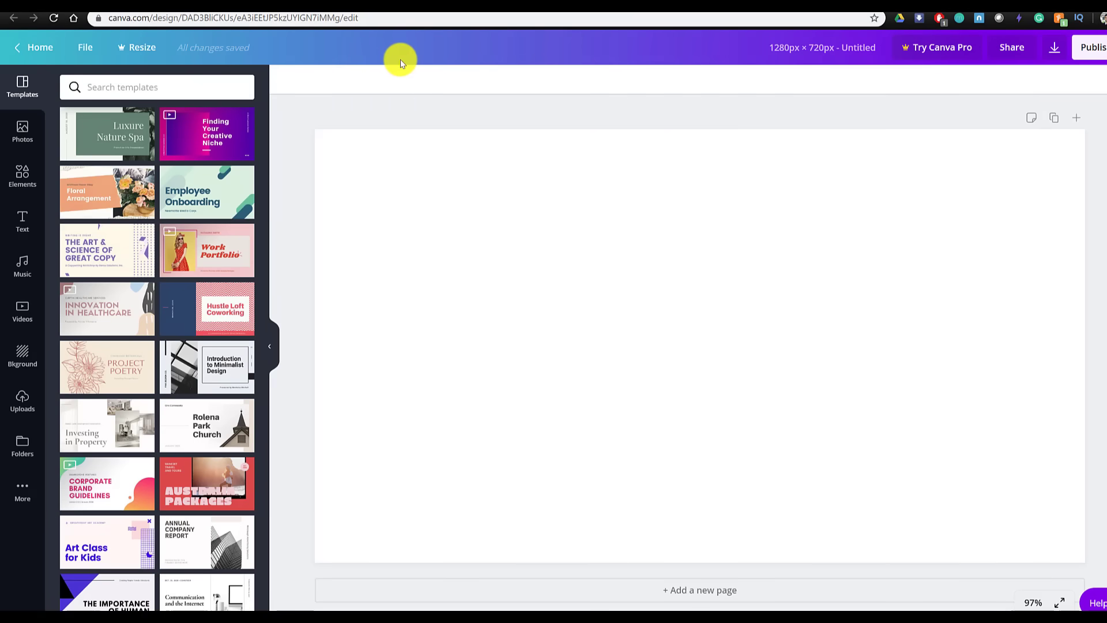
{"action": "left_click", "coordinate": [87, 49]}
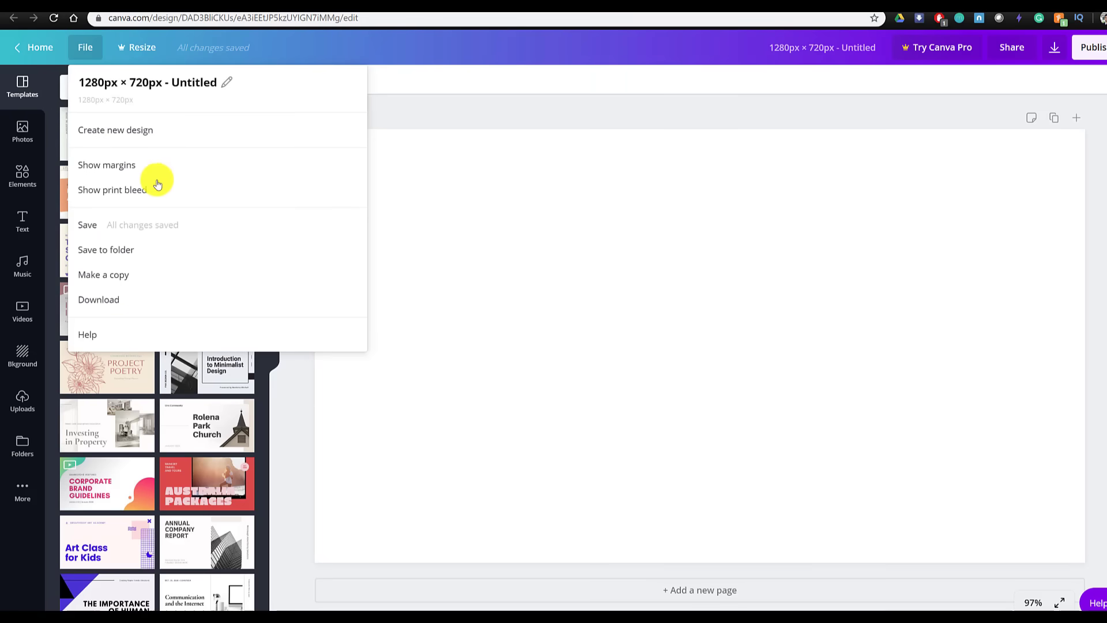
{"action": "left_click", "coordinate": [544, 55]}
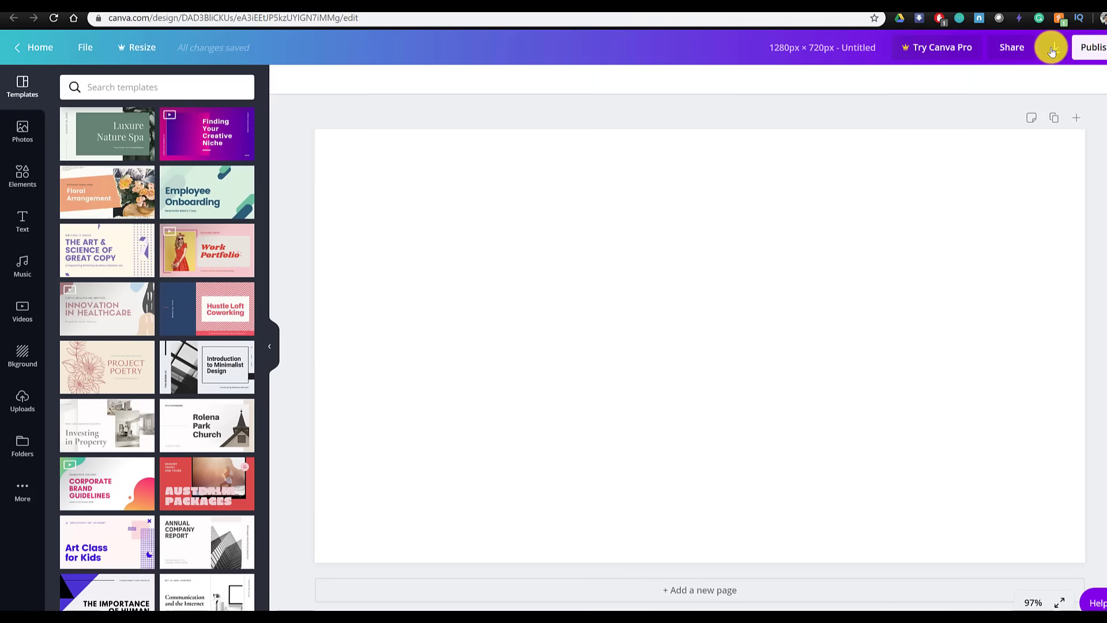
{"action": "left_click", "coordinate": [1092, 55]}
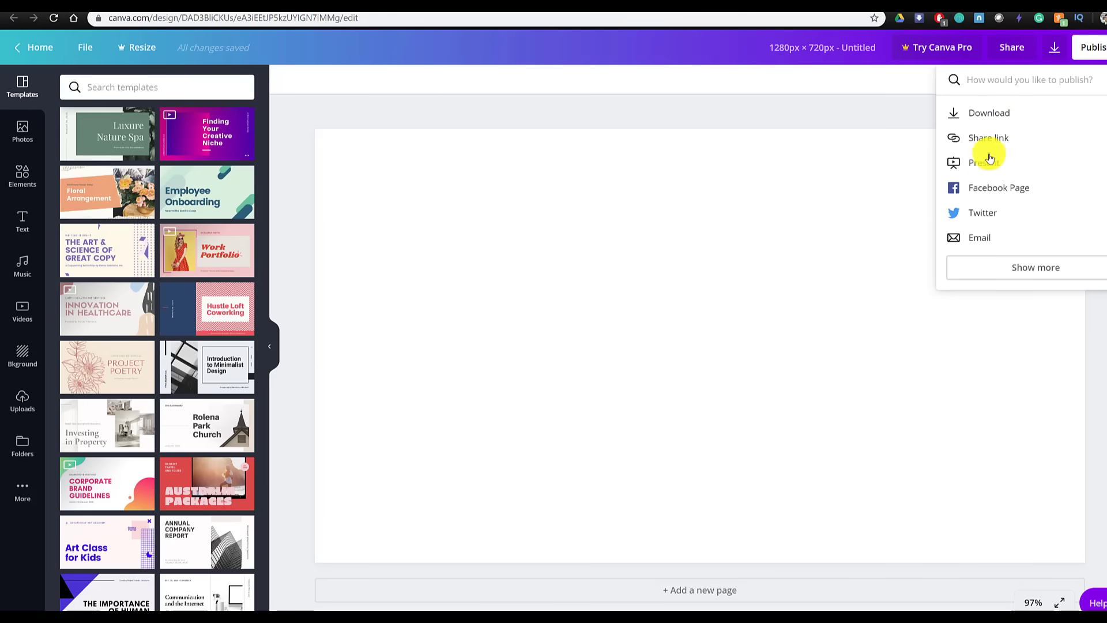
{"action": "left_click", "coordinate": [661, 52]}
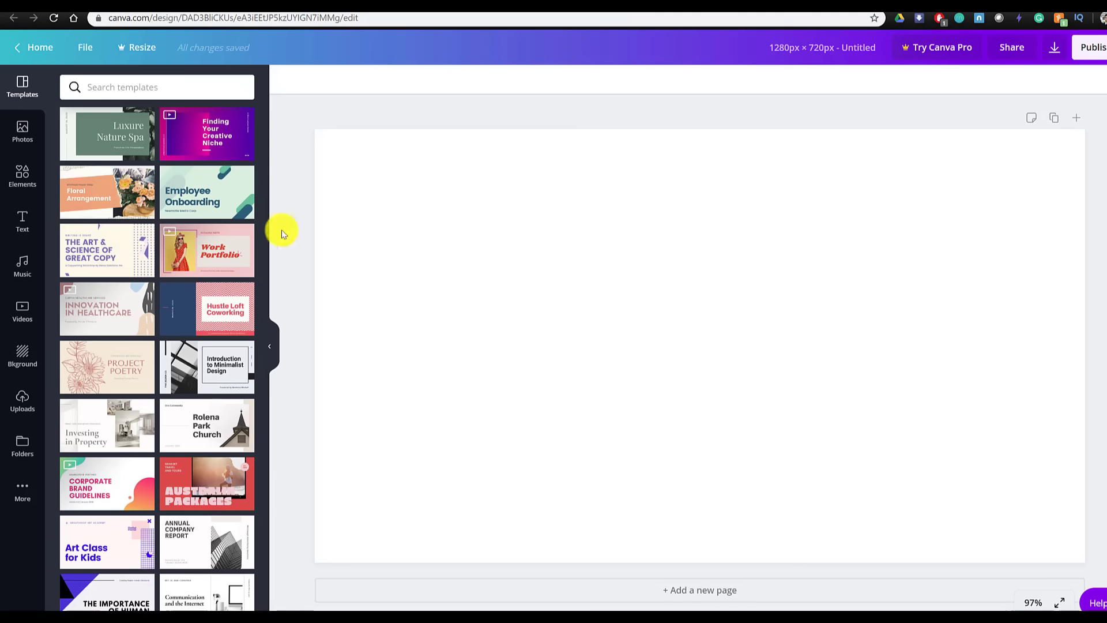
{"action": "left_click", "coordinate": [200, 195]}
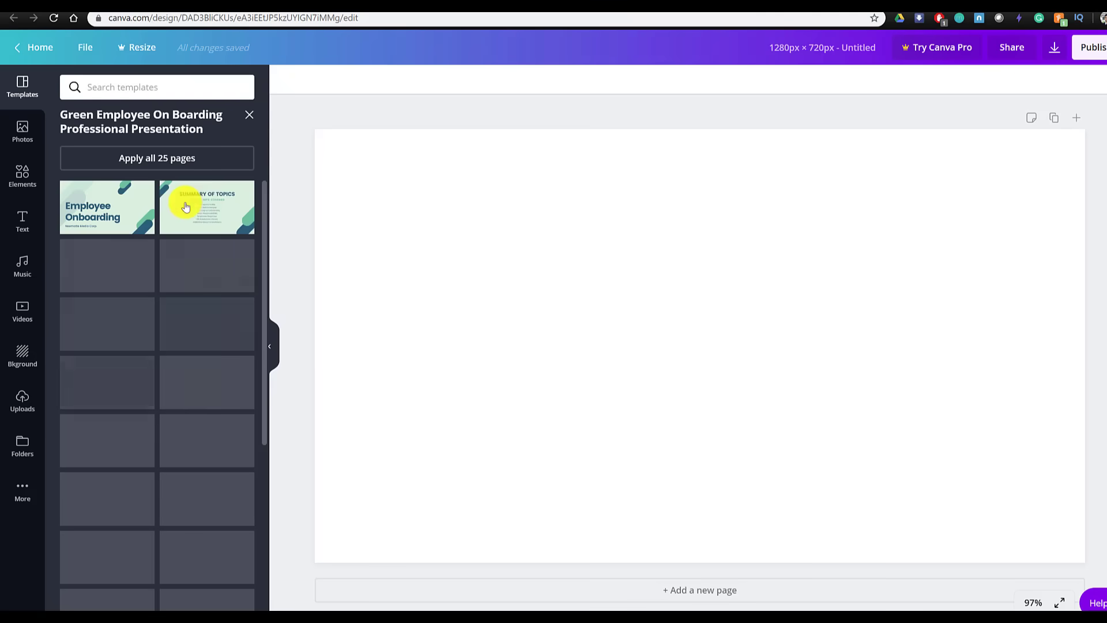
{"action": "scroll", "coordinate": [129, 219], "scroll_direction": "down", "scroll_amount": 1}
{"action": "scroll", "coordinate": [126, 226], "scroll_direction": "up", "scroll_amount": 1}
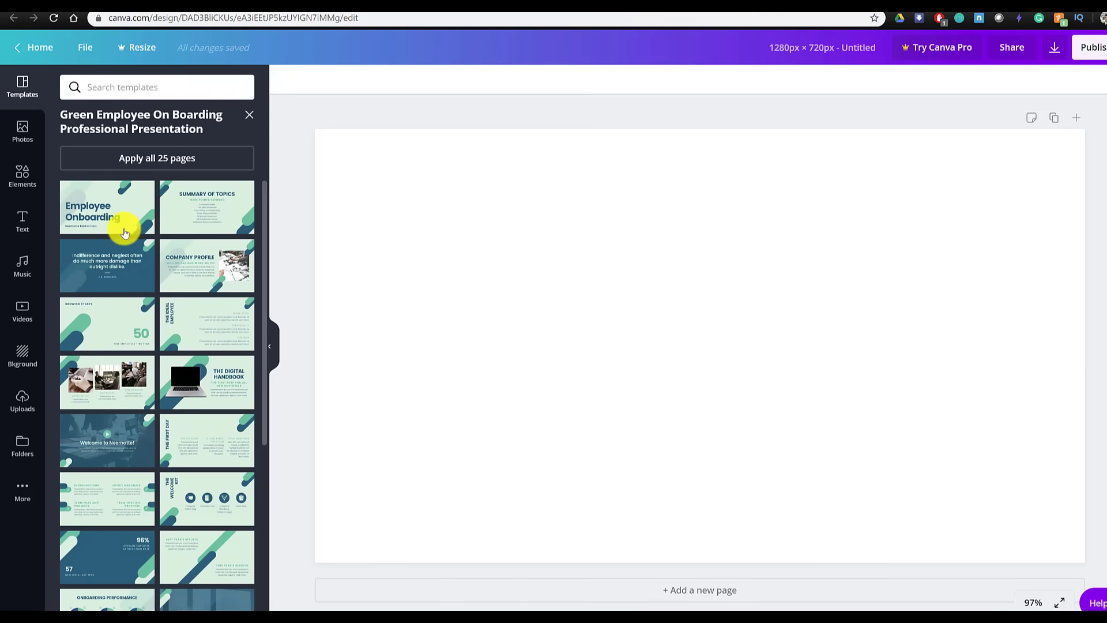
{"action": "left_click", "coordinate": [116, 225]}
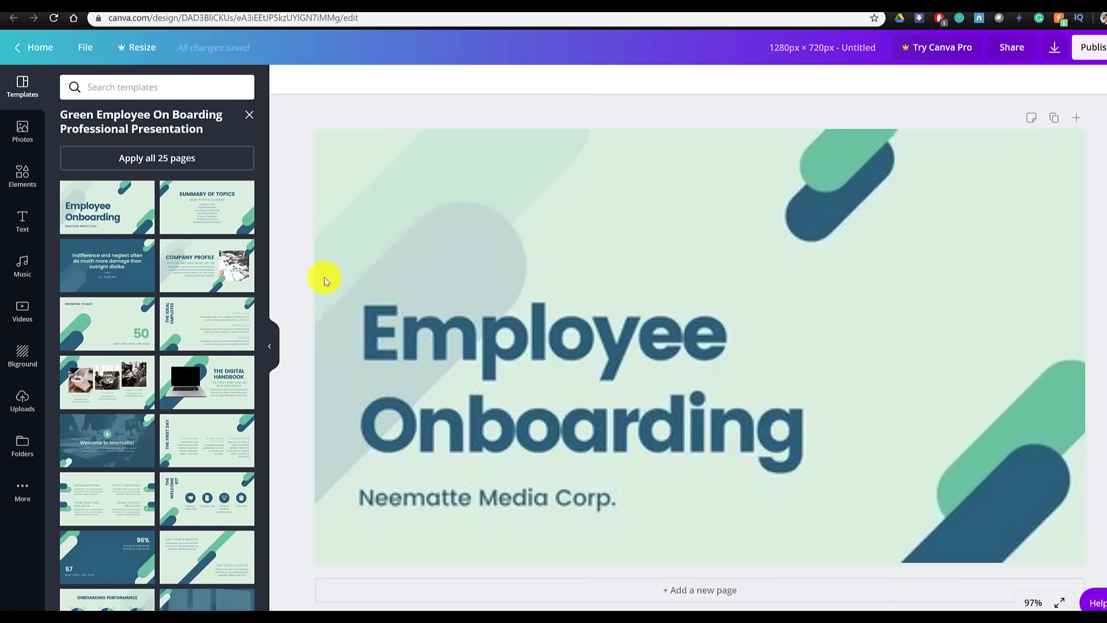
{"action": "left_click", "coordinate": [580, 330]}
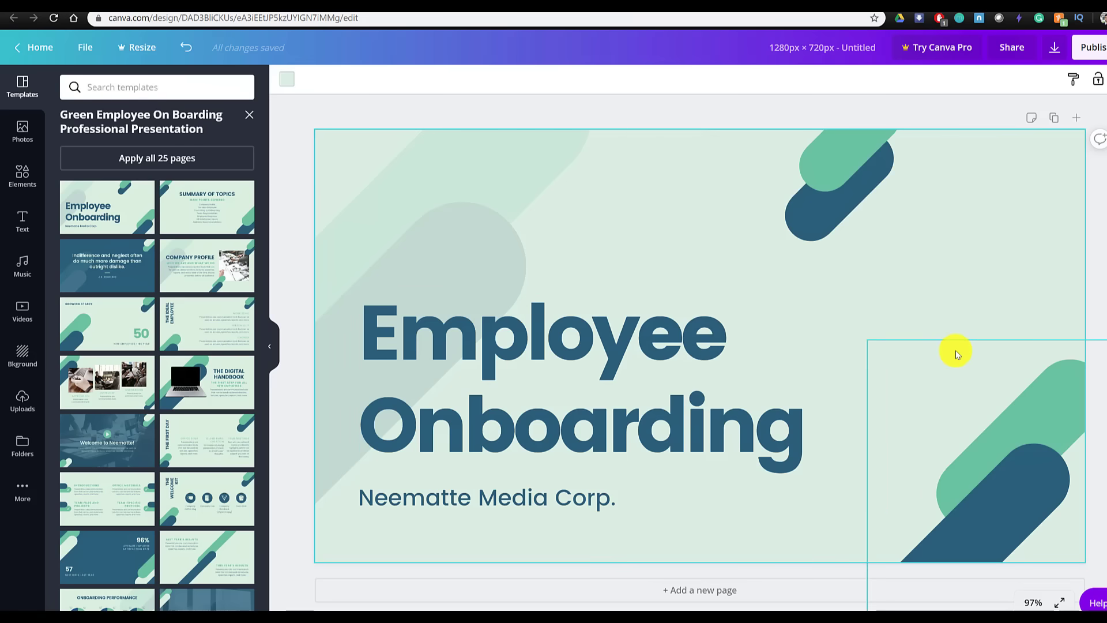
{"action": "left_click", "coordinate": [507, 257]}
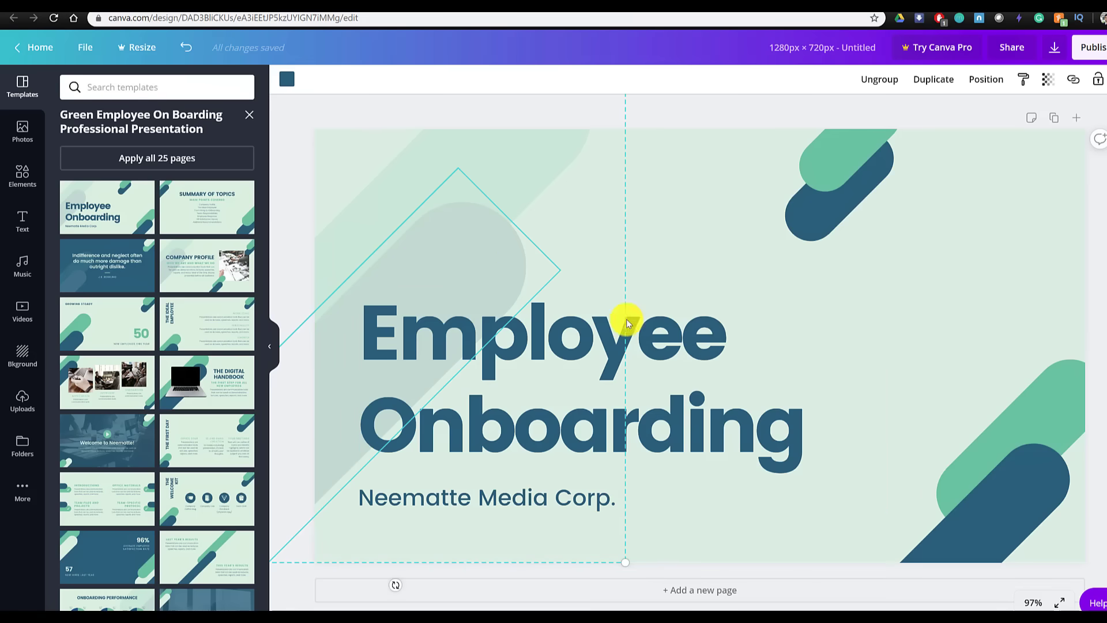
{"action": "left_click", "coordinate": [773, 386]}
{"action": "left_click", "coordinate": [808, 210]}
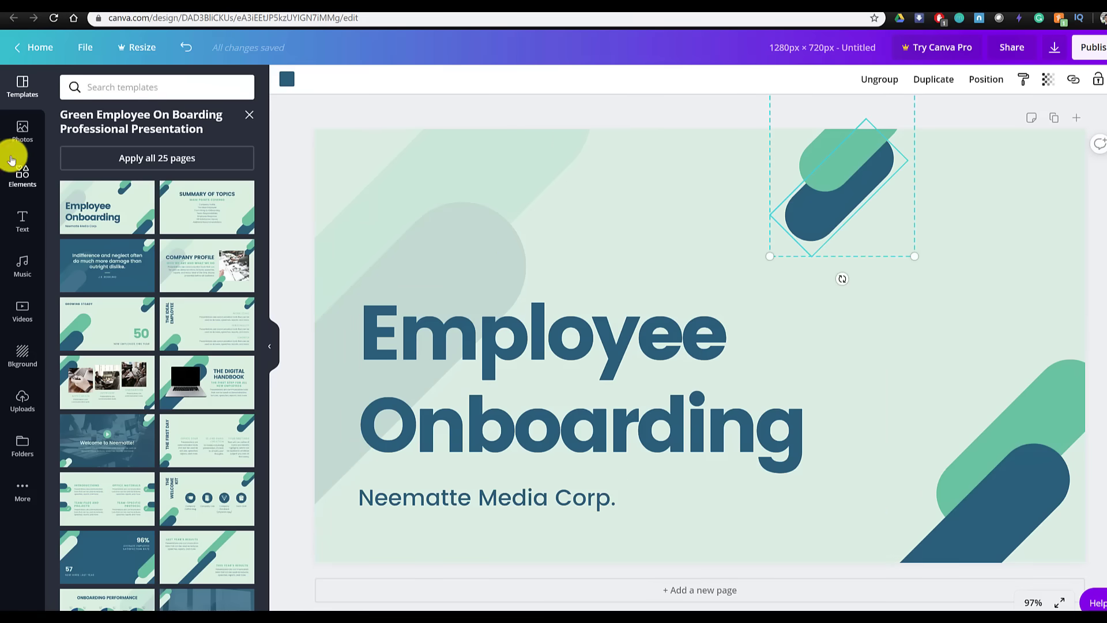
{"action": "key", "text": "ctrl+z"}
{"action": "left_click", "coordinate": [34, 97]}
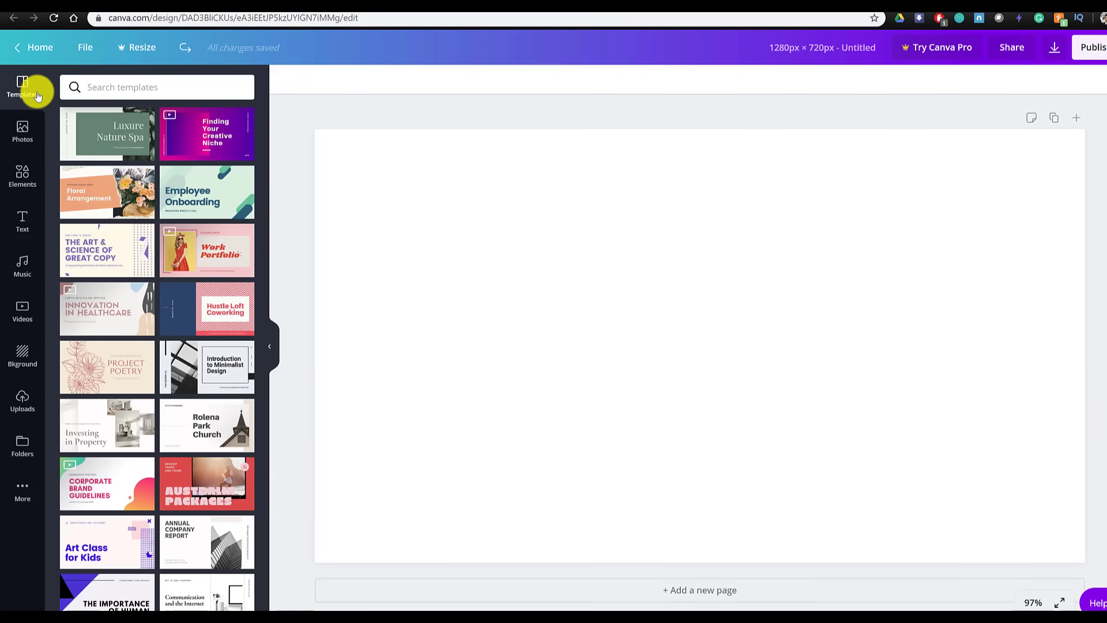
- Browse Canva's stock photos, then copy the lattice pie image from the Google Images tab
{"action": "left_click", "coordinate": [28, 128]}
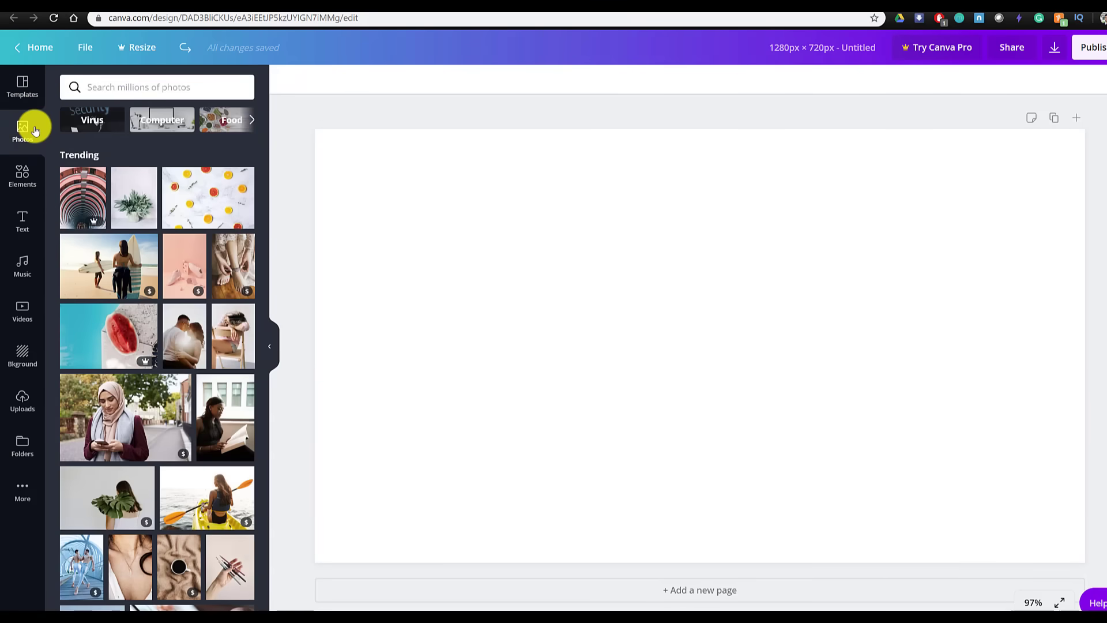
{"action": "scroll", "coordinate": [156, 202], "scroll_direction": "down", "scroll_amount": 5}
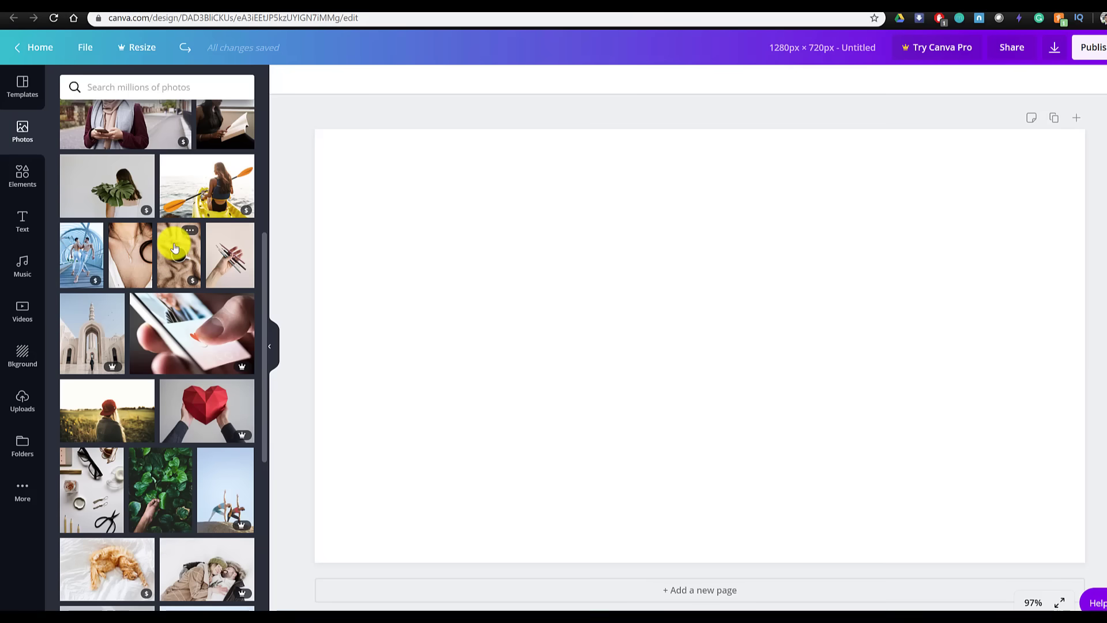
{"action": "key", "text": "ctrl+Tab"}
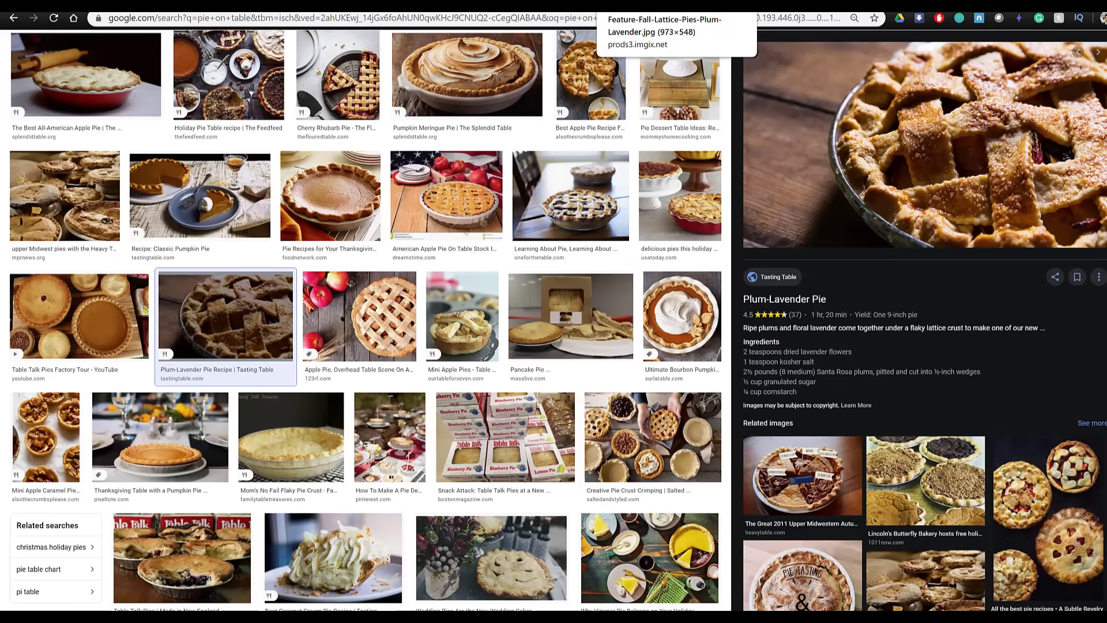
{"action": "left_click", "coordinate": [675, 6]}
{"action": "right_click", "coordinate": [639, 335]}
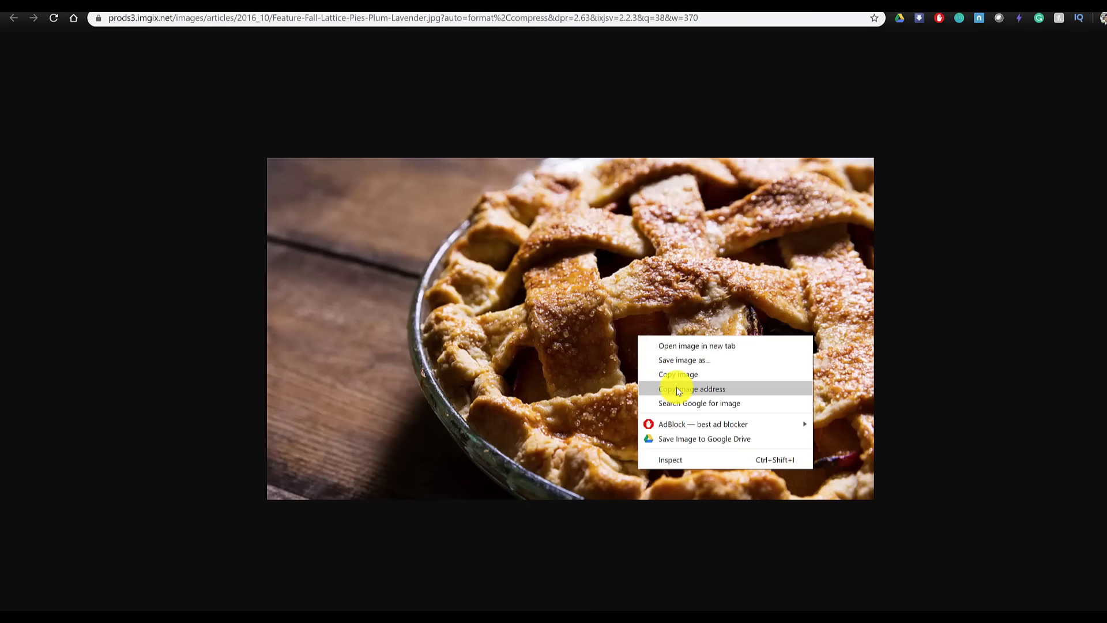
{"action": "left_click", "coordinate": [679, 375]}
{"action": "key", "text": "ctrl+shift+Tab"}
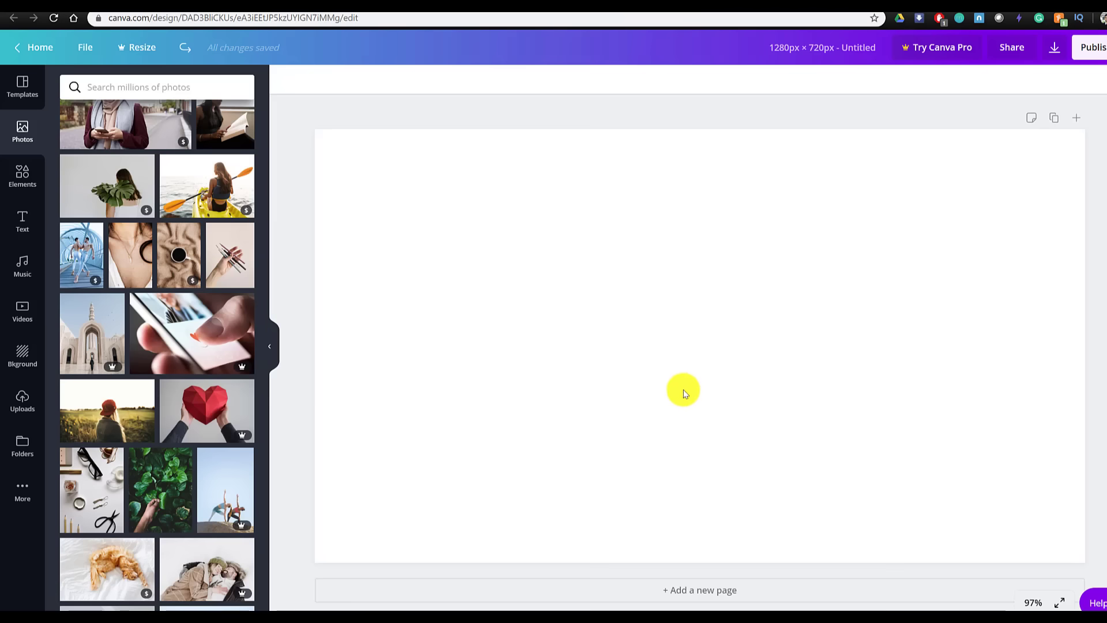
- Paste the lattice pie photo onto the page and apply the Dalliance filter
{"action": "left_click", "coordinate": [669, 374]}
{"action": "key", "text": "ctrl+v"}
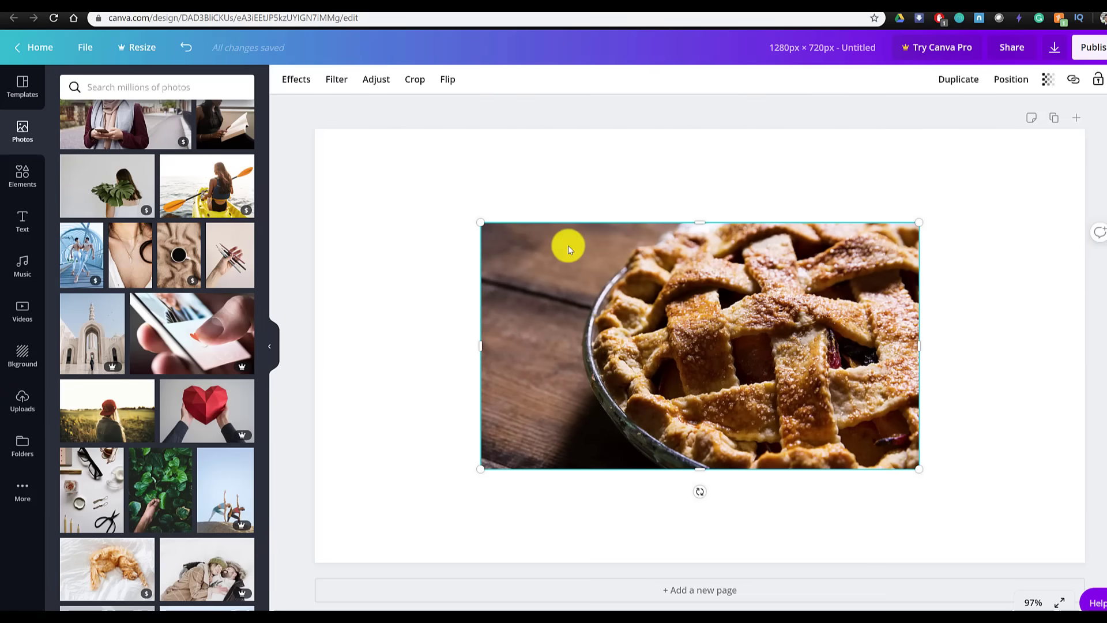
{"action": "left_click", "coordinate": [295, 77]}
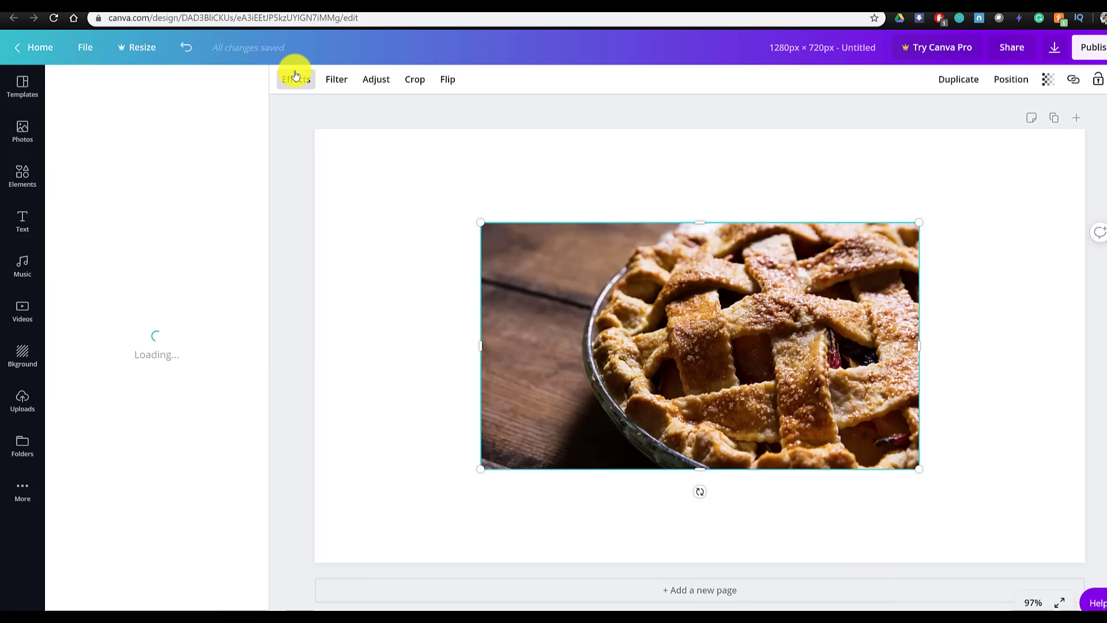
{"action": "left_click", "coordinate": [347, 81]}
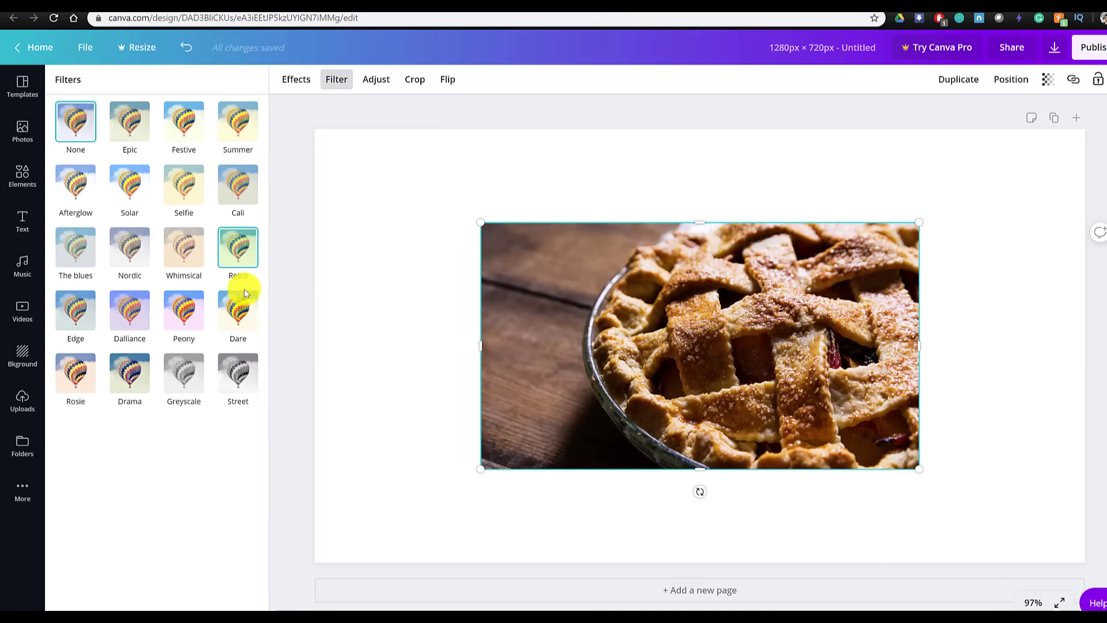
{"action": "left_click", "coordinate": [118, 323]}
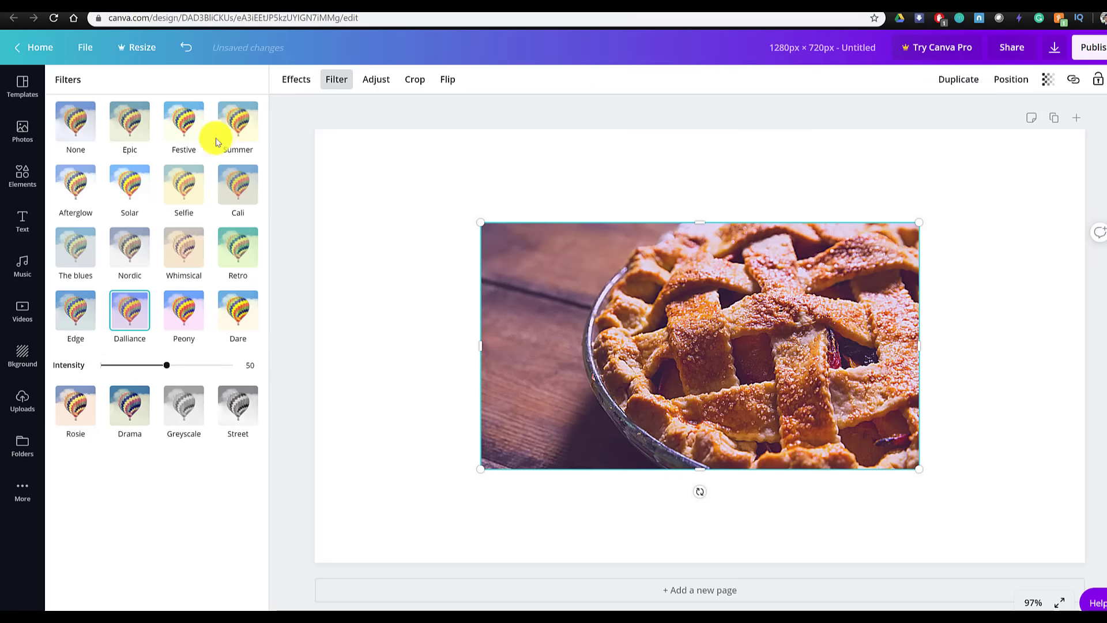
- Lower the pie photo's brightness in Adjust, then open and close Crop
{"action": "left_click", "coordinate": [376, 79]}
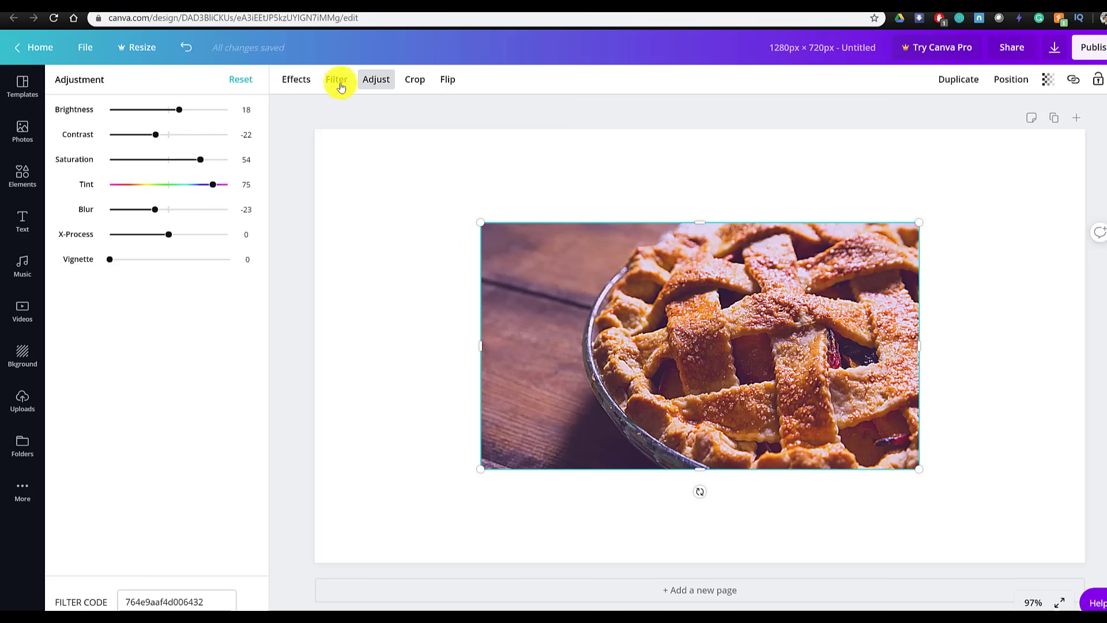
{"action": "left_click", "coordinate": [184, 109]}
{"action": "left_click_drag", "start_coordinate": [177, 116], "coordinate": [156, 115]}
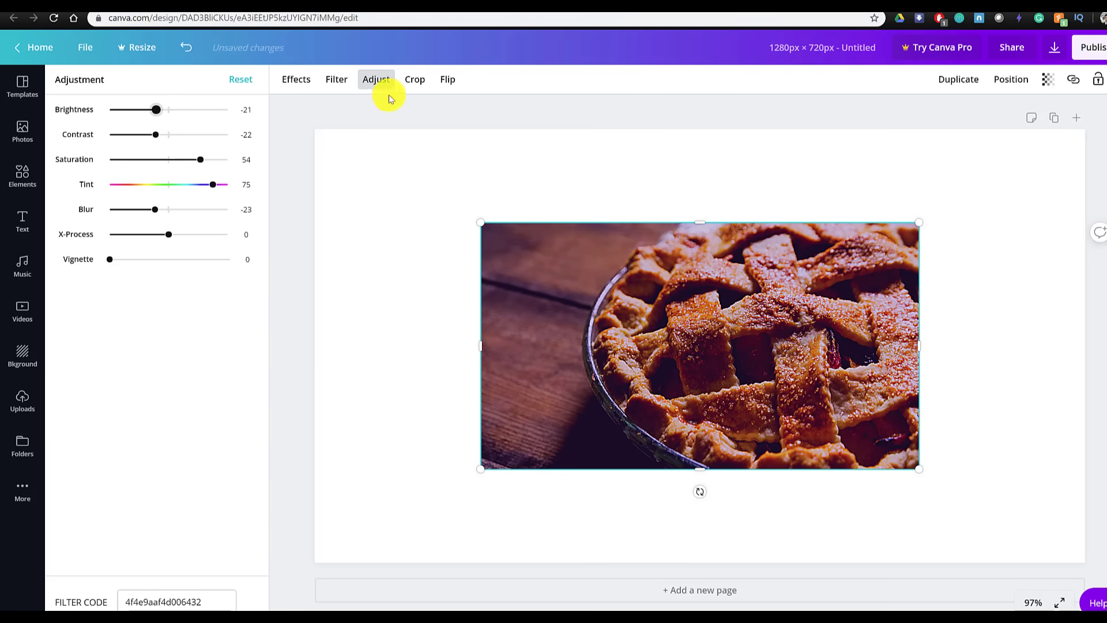
{"action": "left_click", "coordinate": [416, 81]}
{"action": "left_click", "coordinate": [306, 81]}
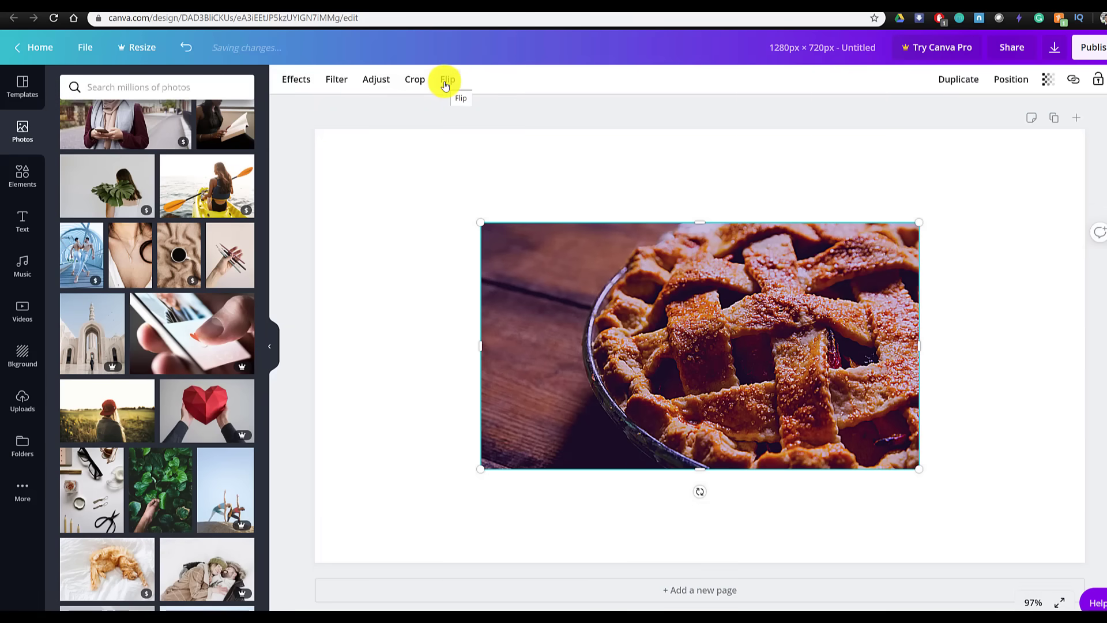
{"action": "left_click", "coordinate": [1019, 90]}
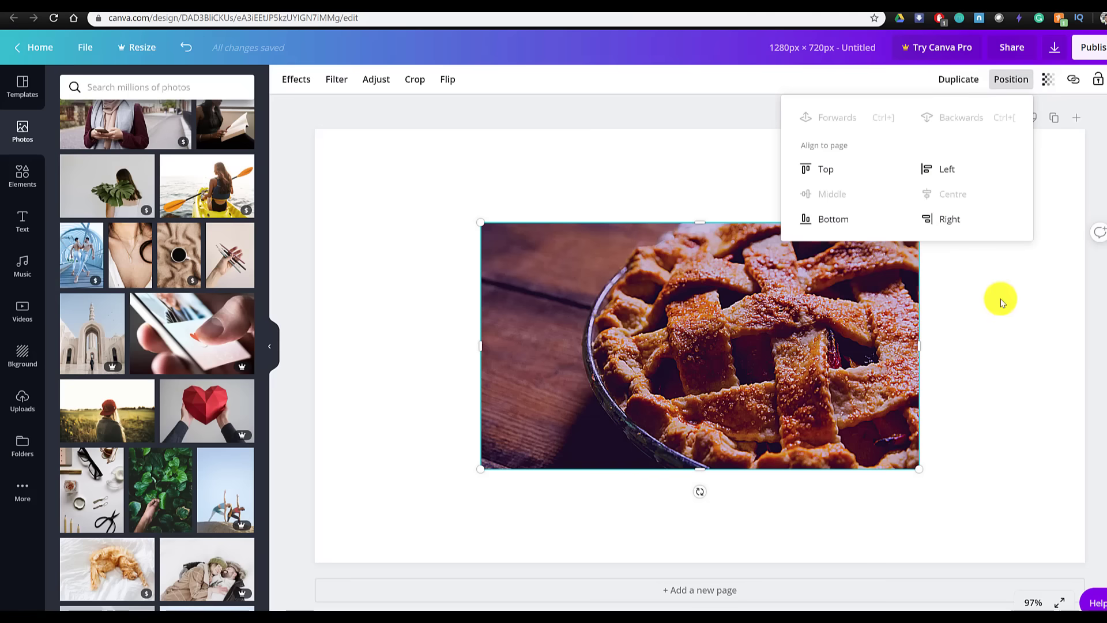
{"action": "left_click", "coordinate": [1064, 246]}
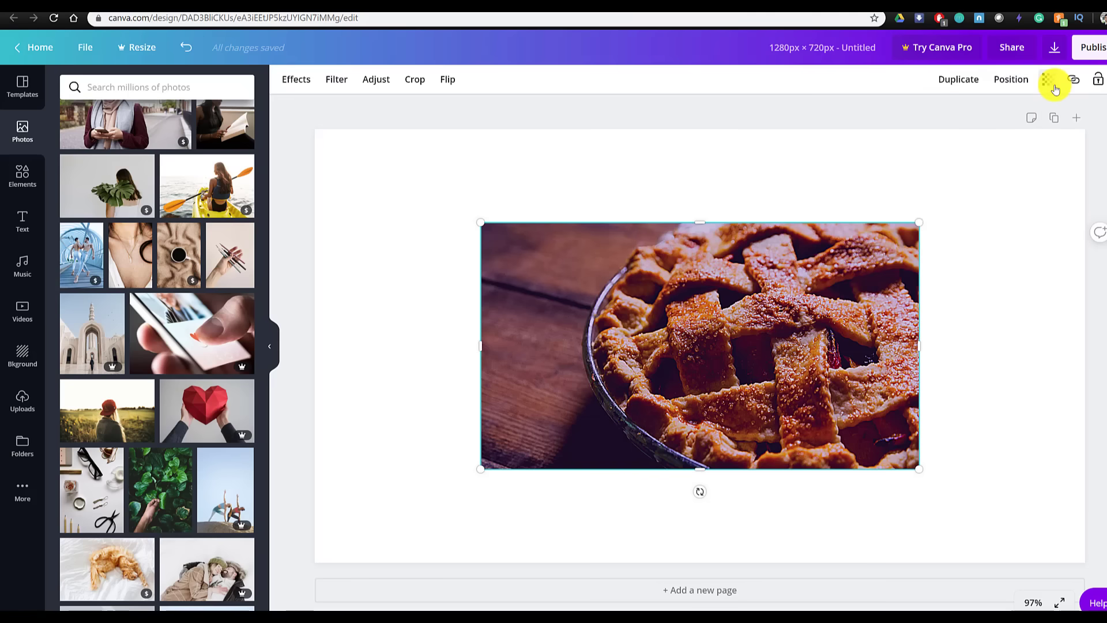
{"action": "left_click", "coordinate": [1054, 88]}
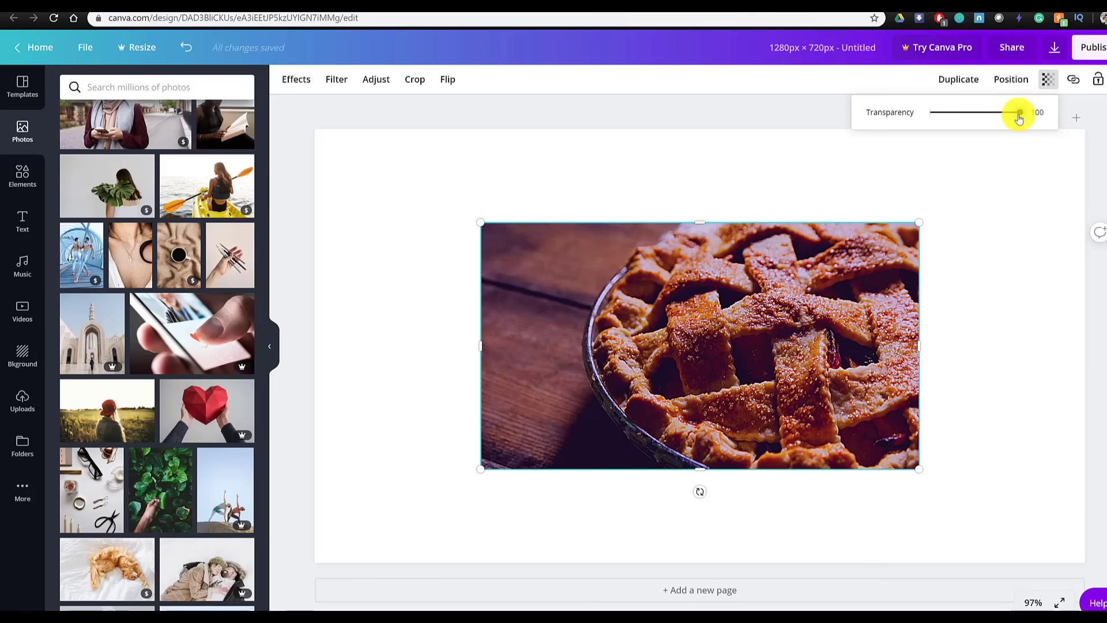
{"action": "mouse_move", "coordinate": [1019, 118]}
{"action": "left_mouse_down"}
{"action": "mouse_move", "coordinate": [978, 115]}
{"action": "mouse_move", "coordinate": [1031, 116]}
{"action": "left_mouse_up"}
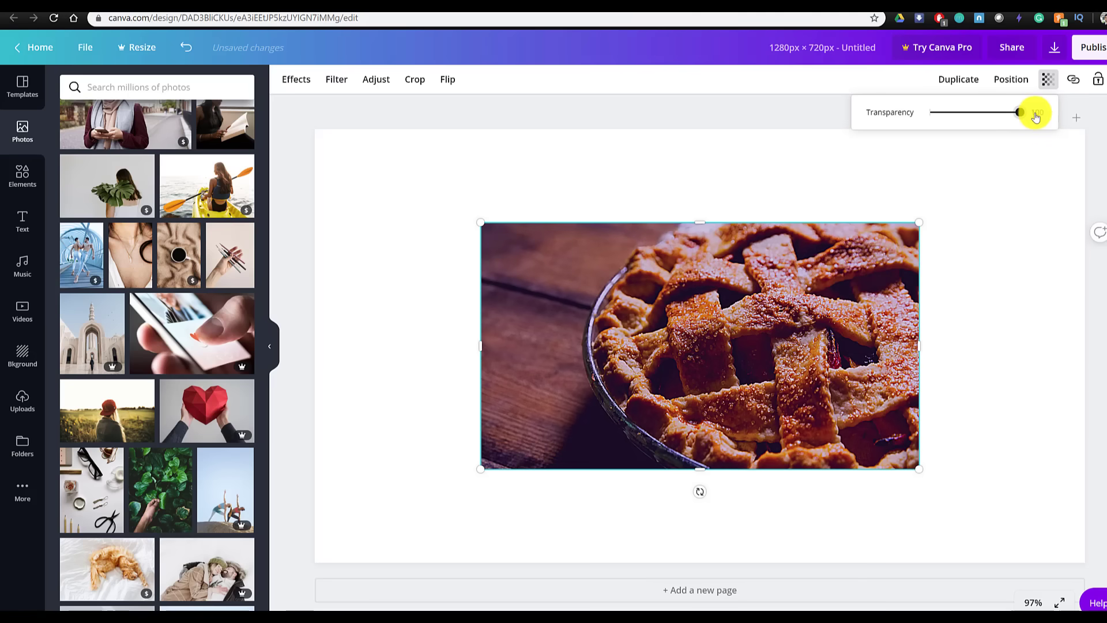
{"action": "left_click", "coordinate": [1074, 88]}
{"action": "left_click", "coordinate": [1022, 274]}
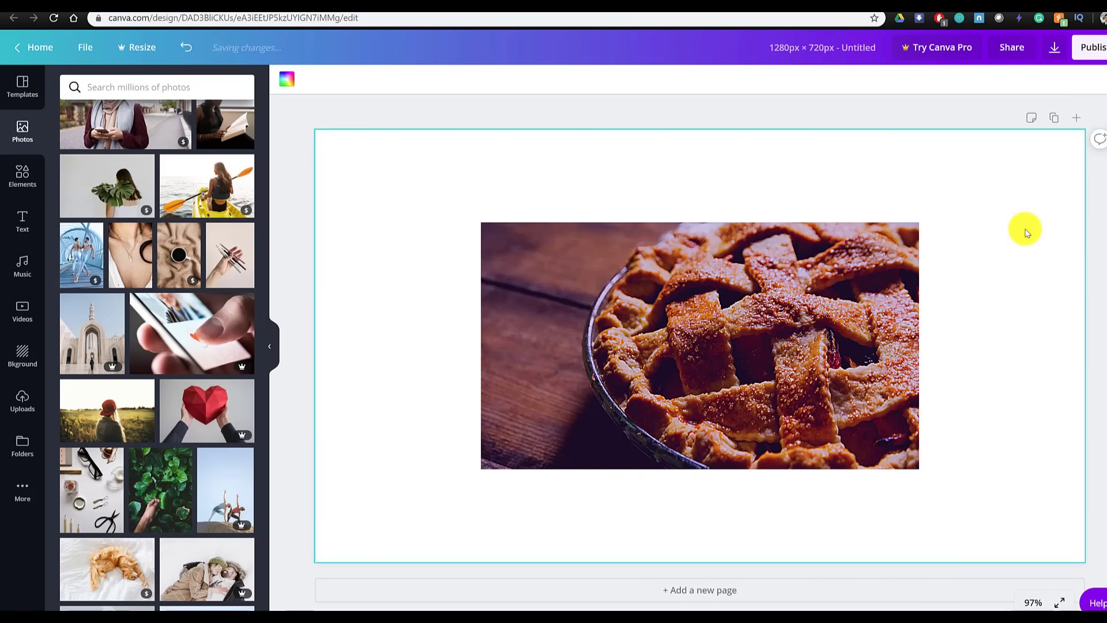
{"action": "left_click", "coordinate": [799, 347]}
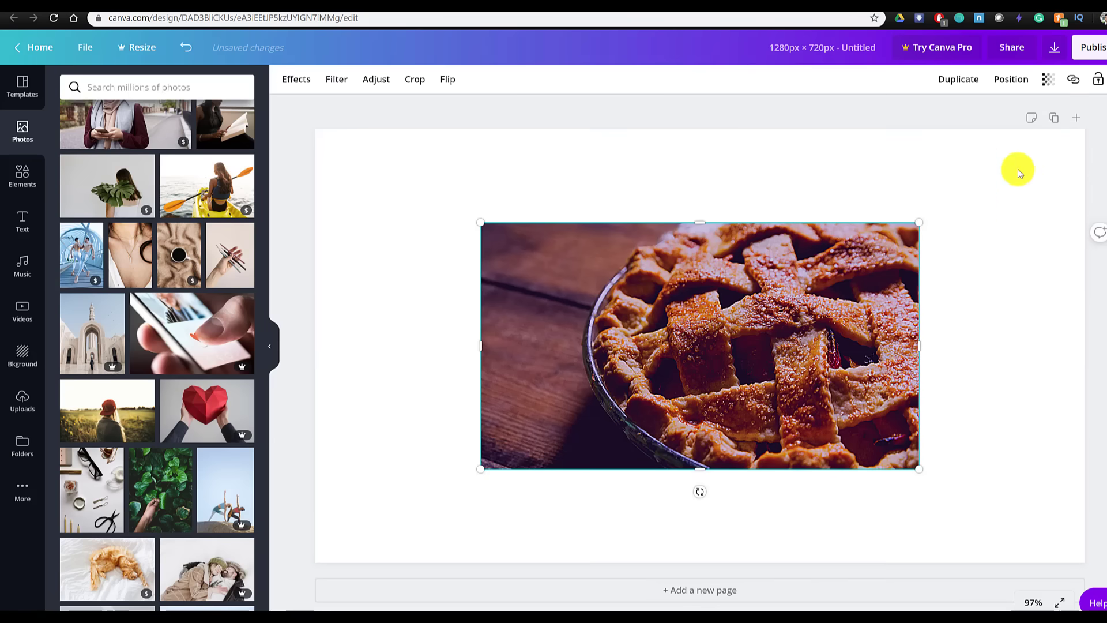
{"action": "left_click", "coordinate": [1095, 86]}
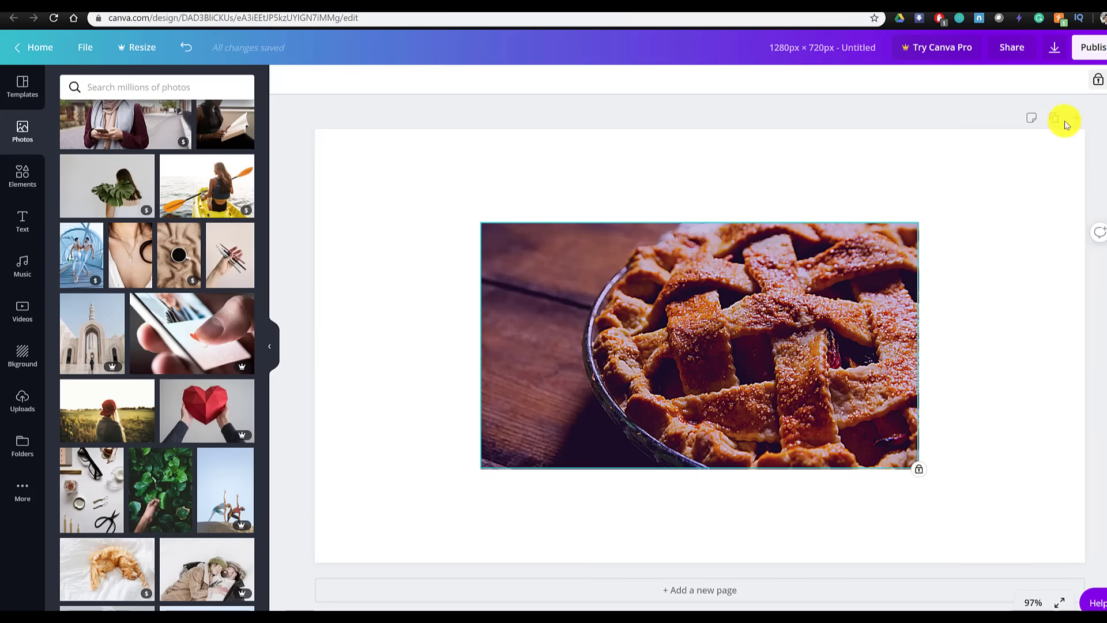
{"action": "key", "text": "ctrl+z"}
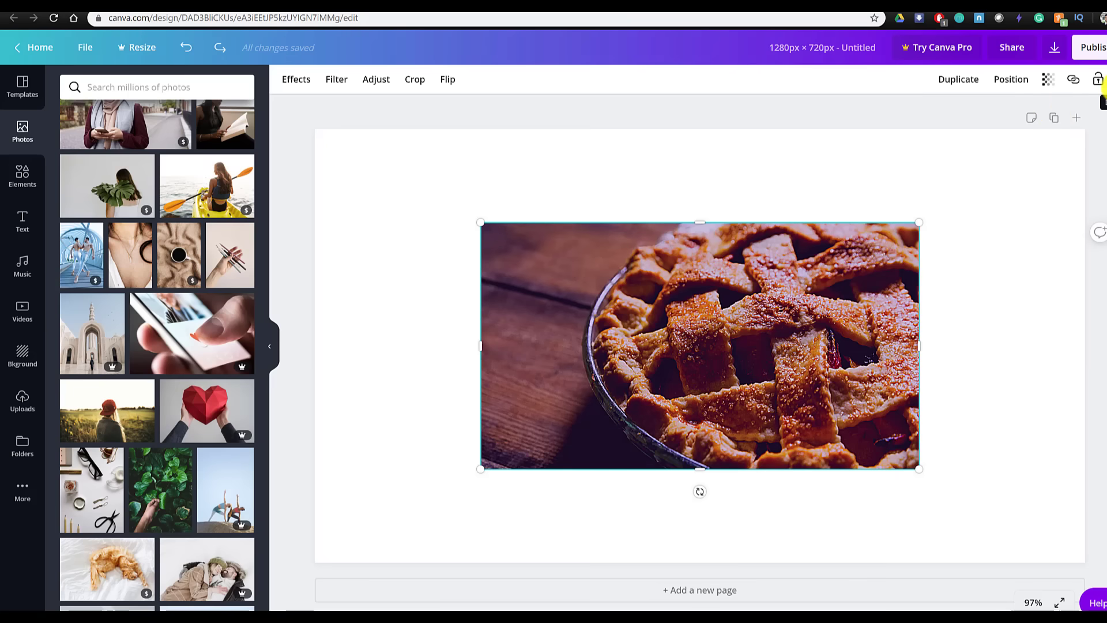
- Enlarge the pie photo by its corners and set it as the page background
{"action": "left_click_drag", "start_coordinate": [481, 222], "coordinate": [340, 158]}
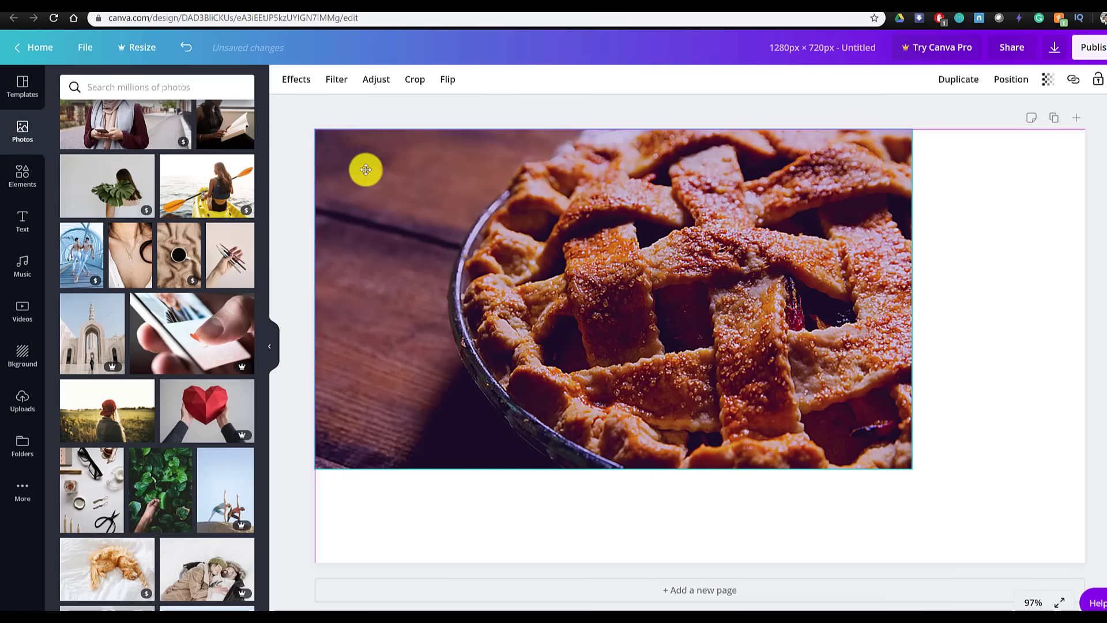
{"action": "left_click_drag", "start_coordinate": [918, 472], "coordinate": [916, 471]}
{"action": "left_click", "coordinate": [923, 480]}
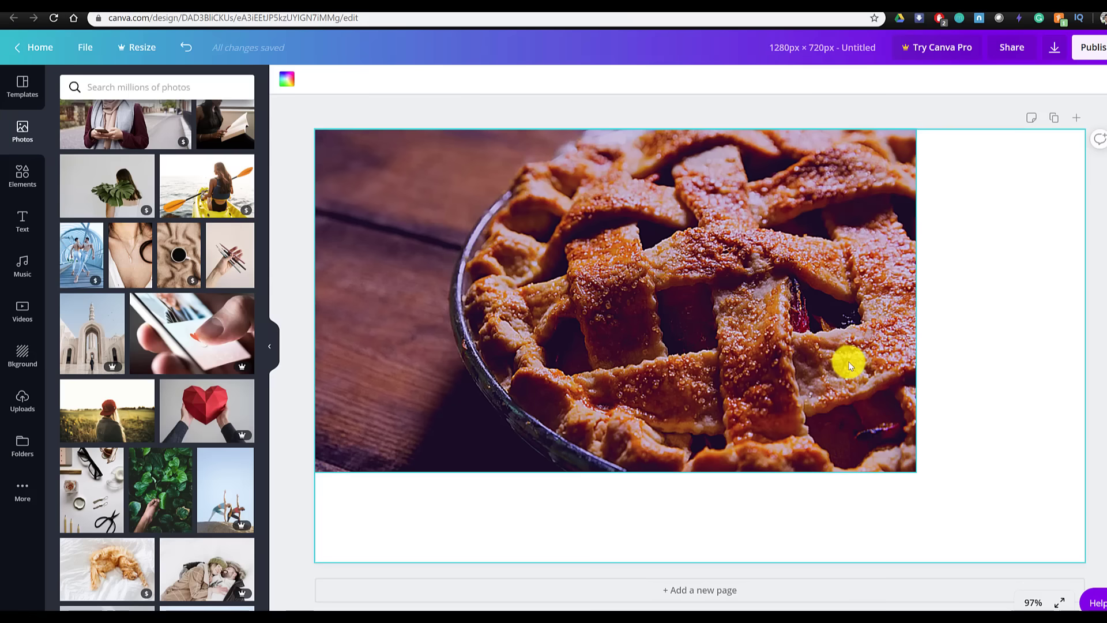
{"action": "right_click", "coordinate": [793, 293]}
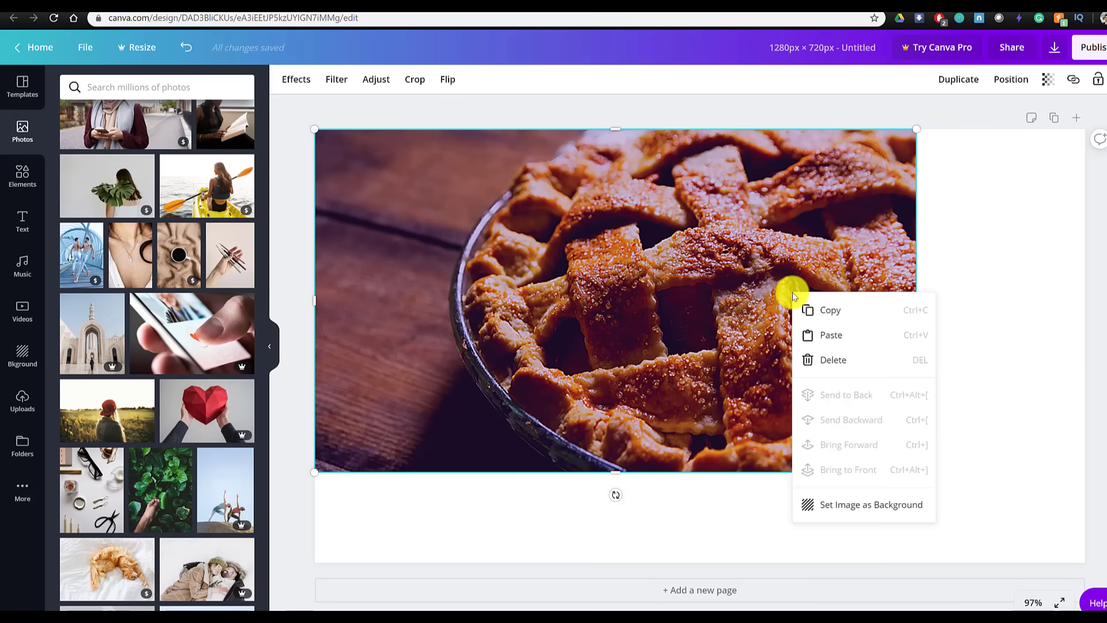
{"action": "left_click", "coordinate": [877, 508]}
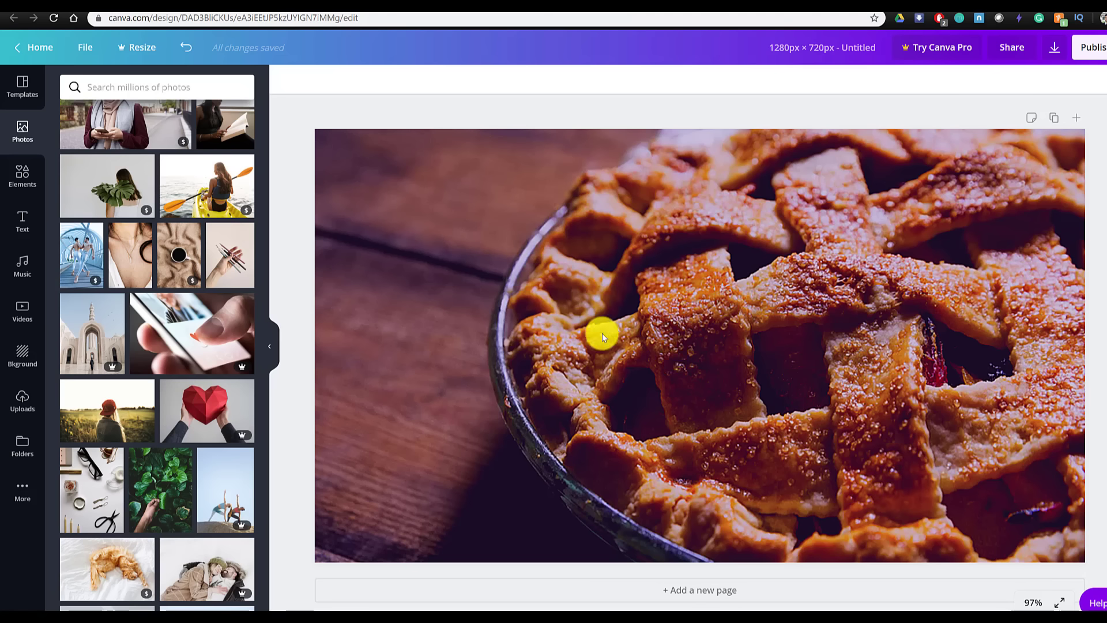
- Search the Elements library for 'pie' graphics
{"action": "left_click", "coordinate": [18, 178]}
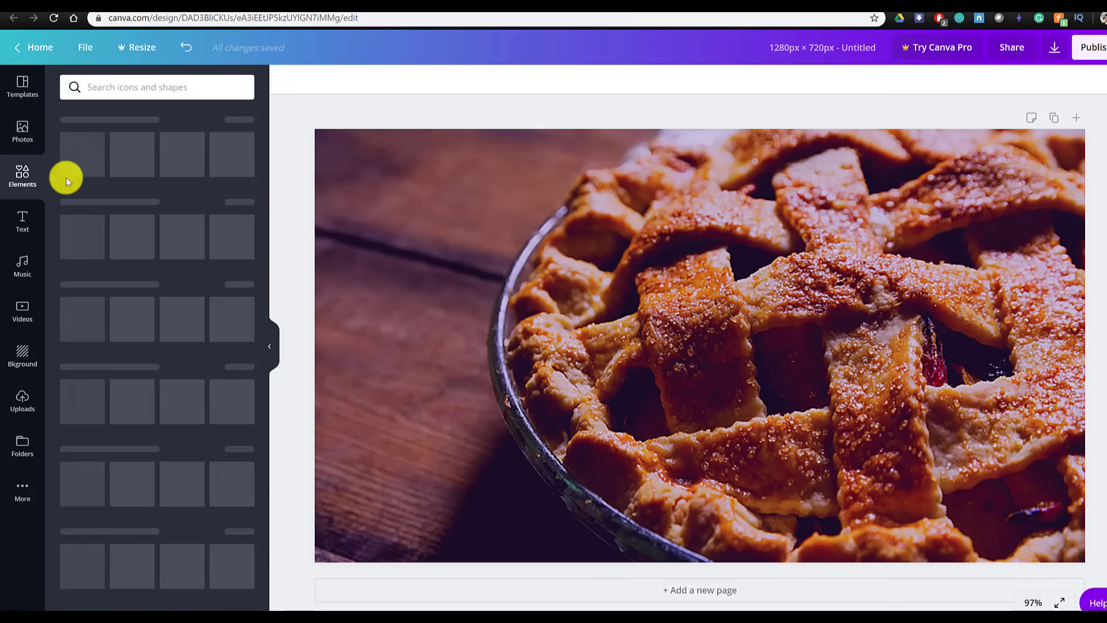
{"action": "scroll", "coordinate": [226, 173], "scroll_direction": "down", "scroll_amount": 1}
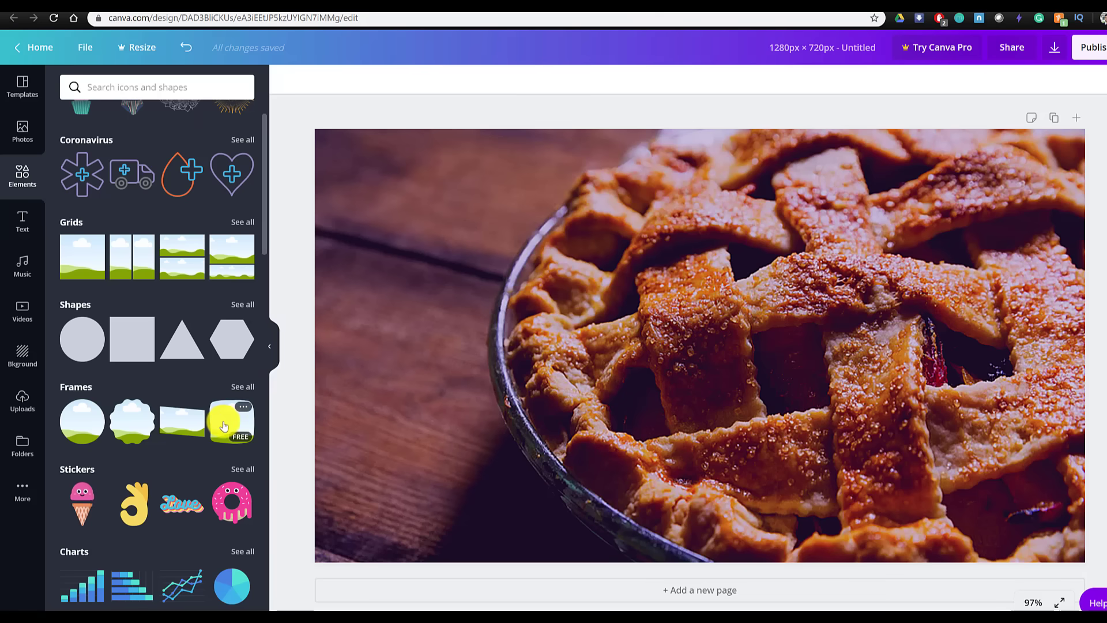
{"action": "scroll", "coordinate": [225, 425], "scroll_direction": "down", "scroll_amount": 1}
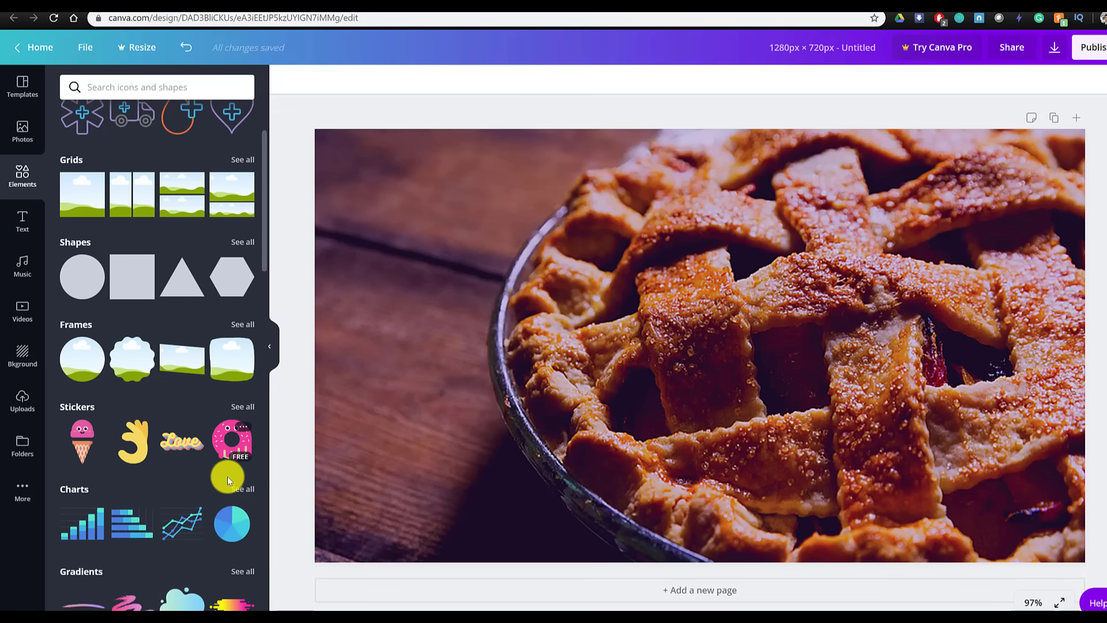
{"action": "scroll", "coordinate": [216, 499], "scroll_direction": "down", "scroll_amount": 3}
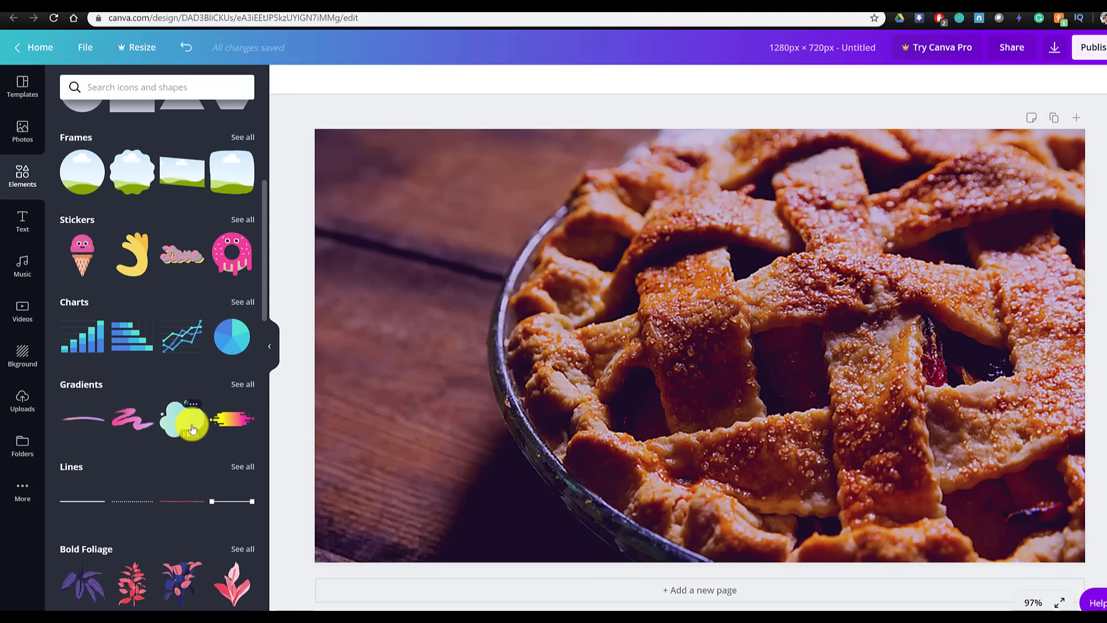
{"action": "left_click", "coordinate": [162, 89]}
{"action": "type", "text": "pie"}
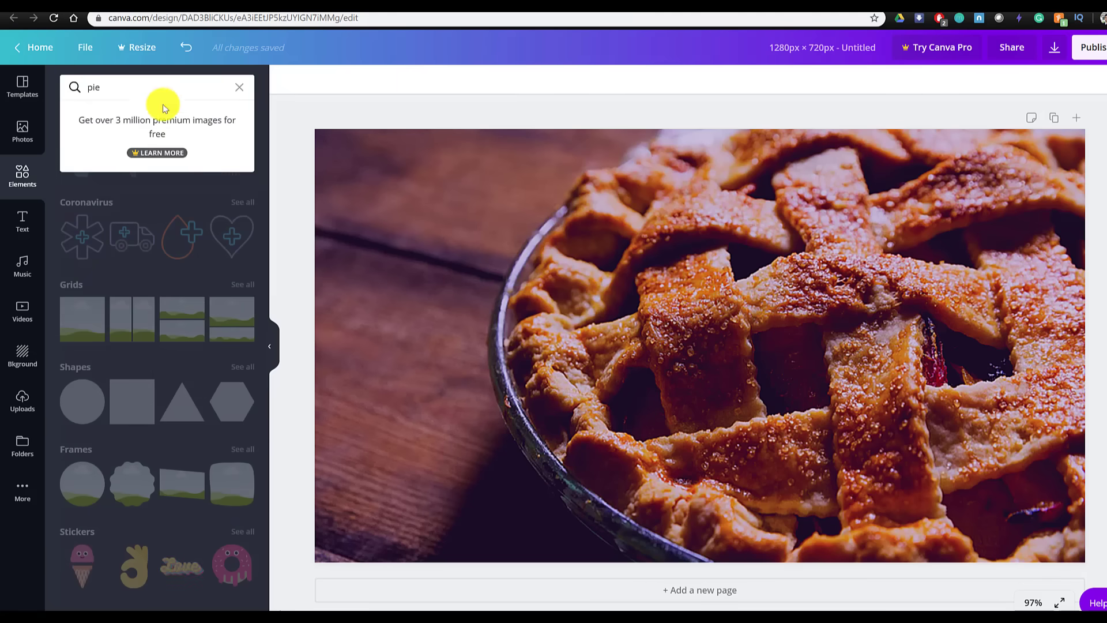
{"action": "key", "text": "Return"}
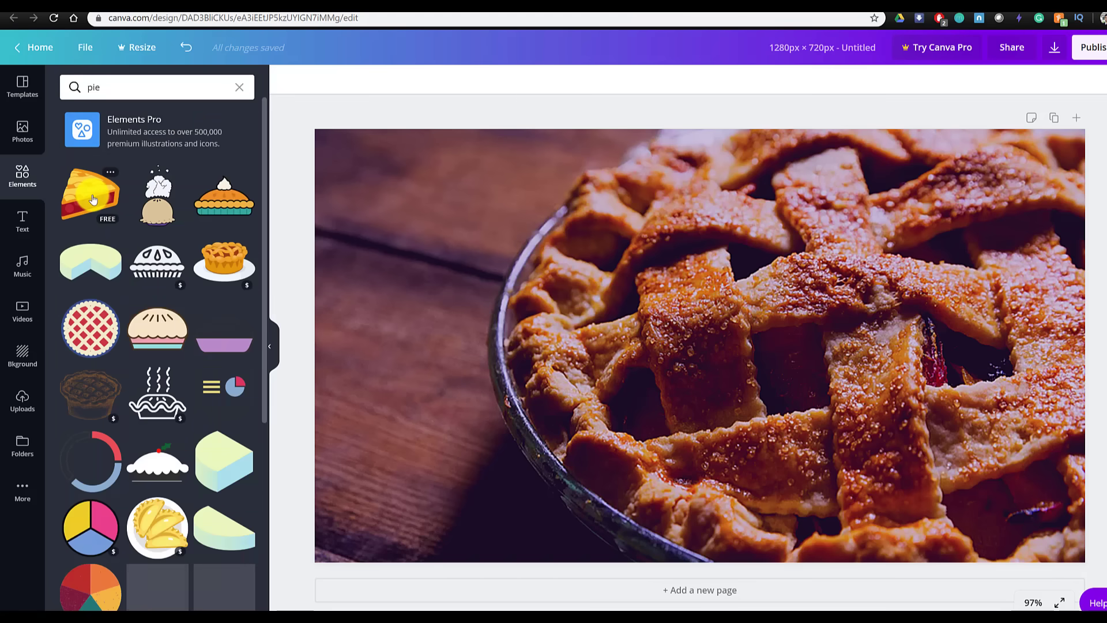
- Place the pie-slice graphic on the page and change its filling to a deeper red
{"action": "left_click", "coordinate": [93, 199]}
{"action": "left_click_drag", "start_coordinate": [92, 199], "coordinate": [639, 351]}
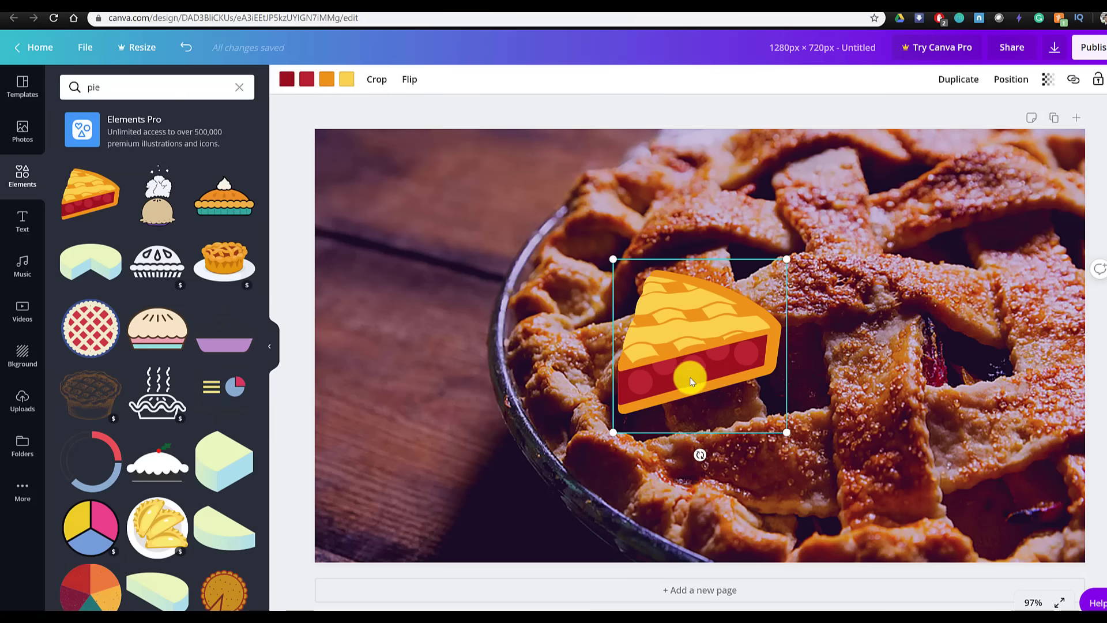
{"action": "left_click", "coordinate": [287, 84]}
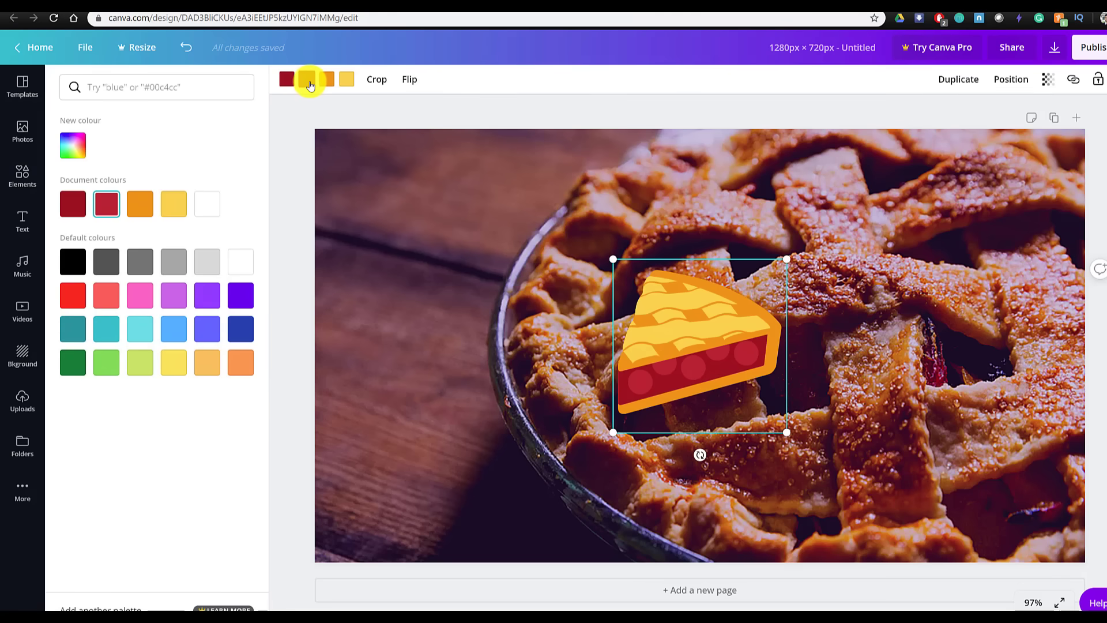
{"action": "left_click", "coordinate": [287, 79]}
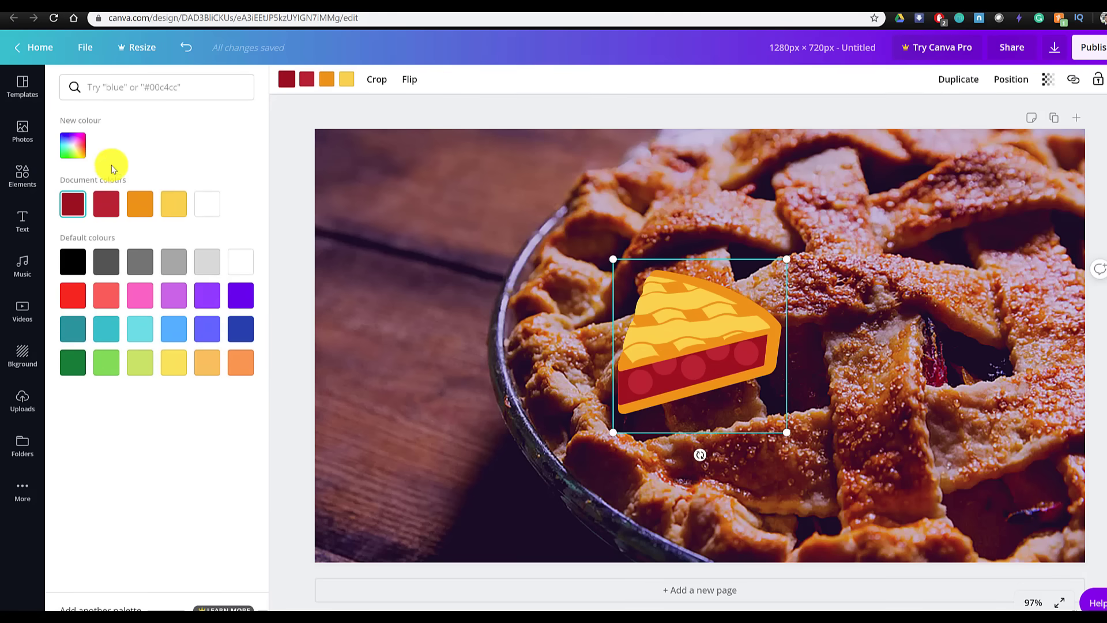
{"action": "left_click", "coordinate": [69, 148]}
{"action": "left_click", "coordinate": [233, 212]}
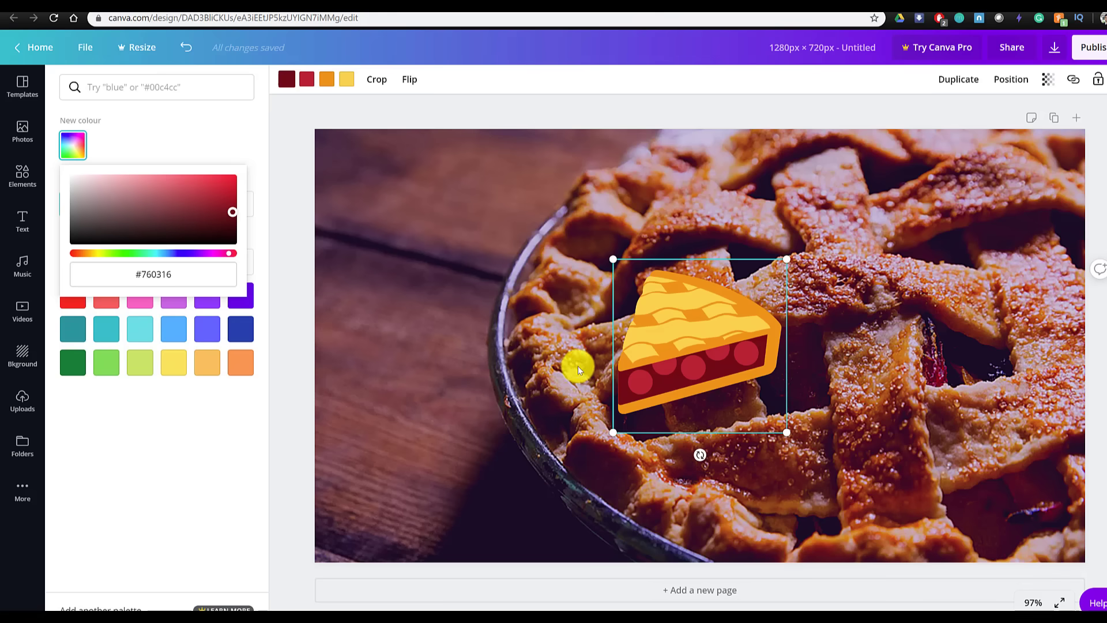
- Shrink the pie slice, duplicate it, and move one copy near the page bottom
{"action": "left_click_drag", "start_coordinate": [787, 432], "coordinate": [678, 380]}
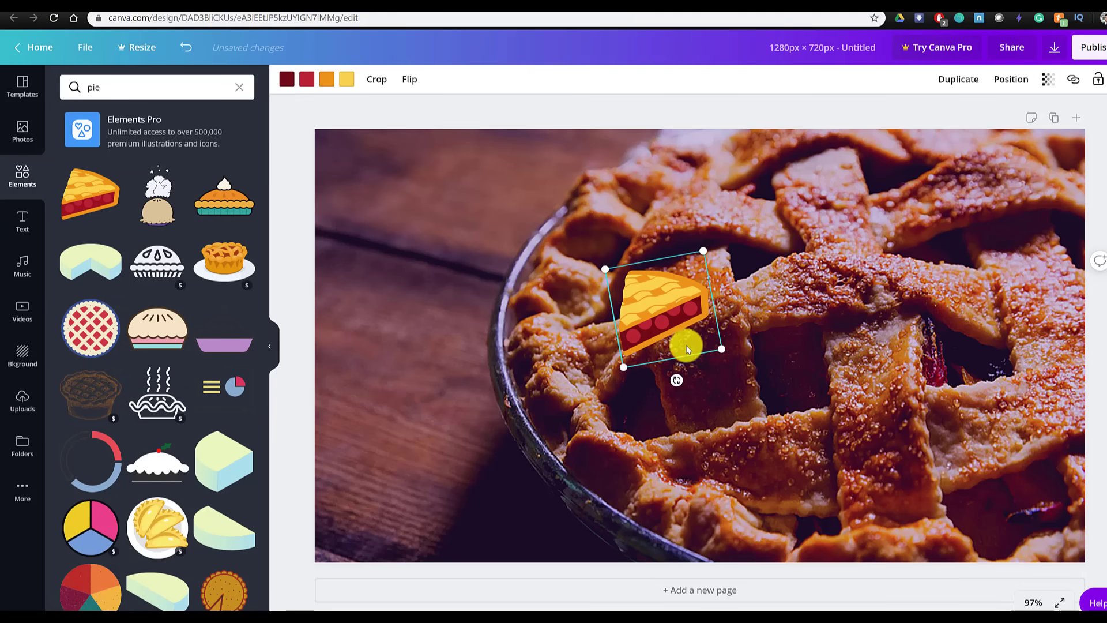
{"action": "left_click", "coordinate": [968, 85]}
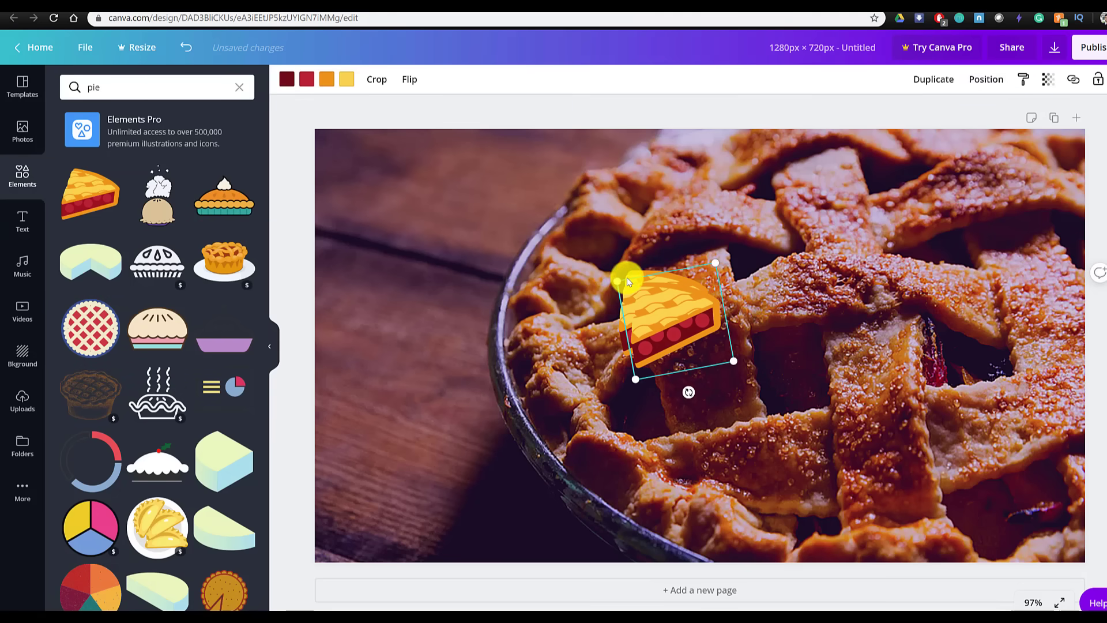
{"action": "left_click_drag", "start_coordinate": [629, 275], "coordinate": [624, 448]}
{"action": "left_click", "coordinate": [26, 225]}
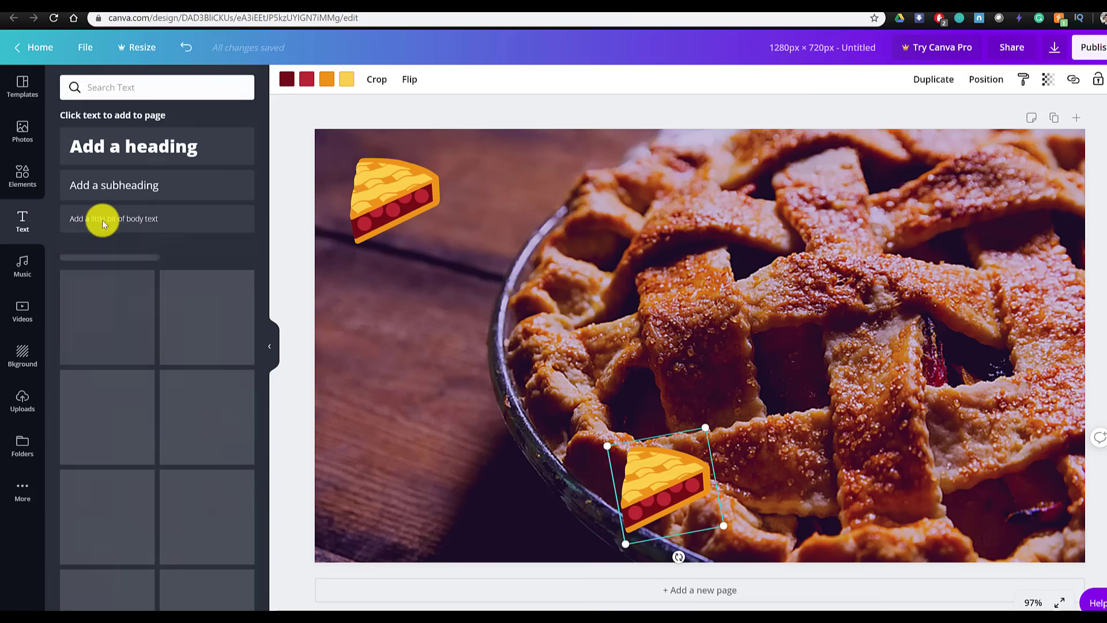
- Add a square shape and reshape it into a 387 px-wide rectangle beside the top pie slice
{"action": "left_click", "coordinate": [20, 181]}
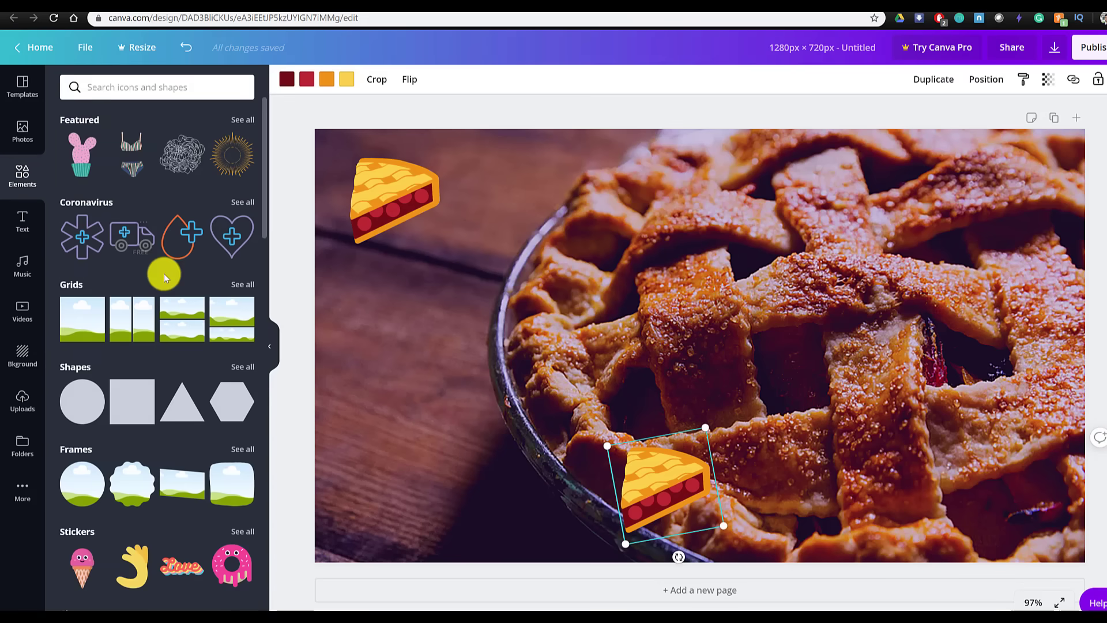
{"action": "left_click", "coordinate": [127, 406]}
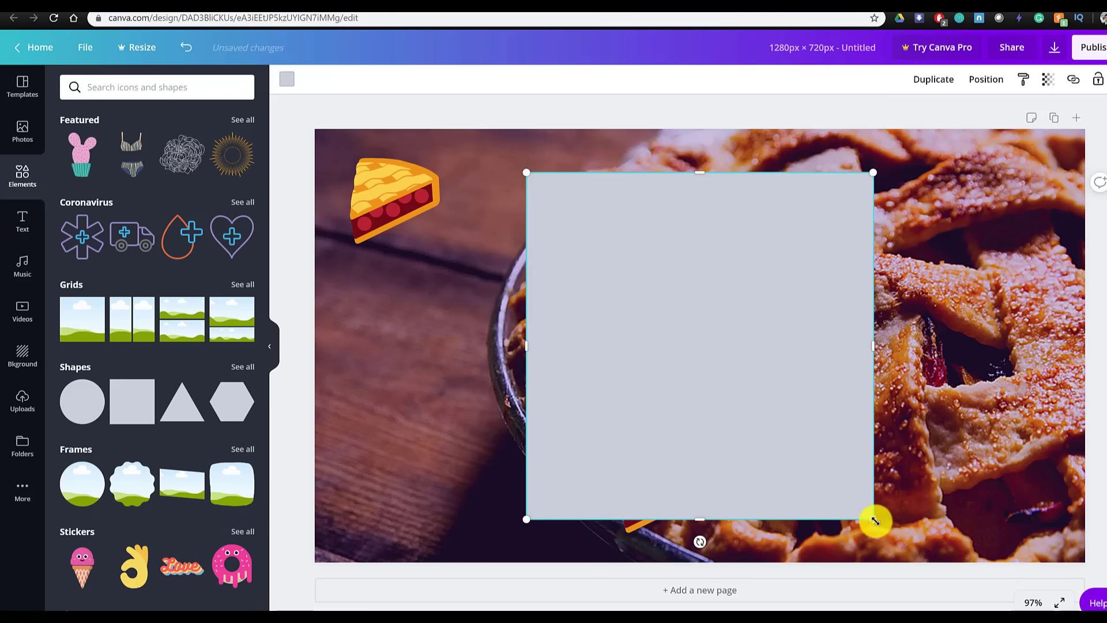
{"action": "left_click_drag", "start_coordinate": [808, 504], "coordinate": [511, 493]}
{"action": "left_click_drag", "start_coordinate": [523, 337], "coordinate": [424, 338]}
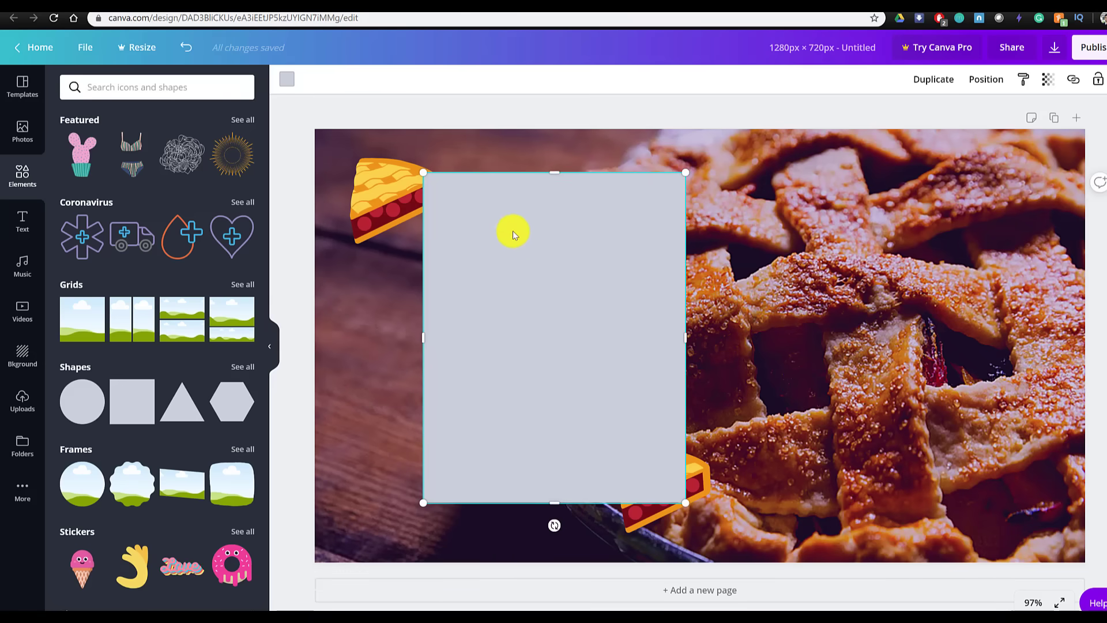
{"action": "left_click_drag", "start_coordinate": [564, 277], "coordinate": [514, 287]}
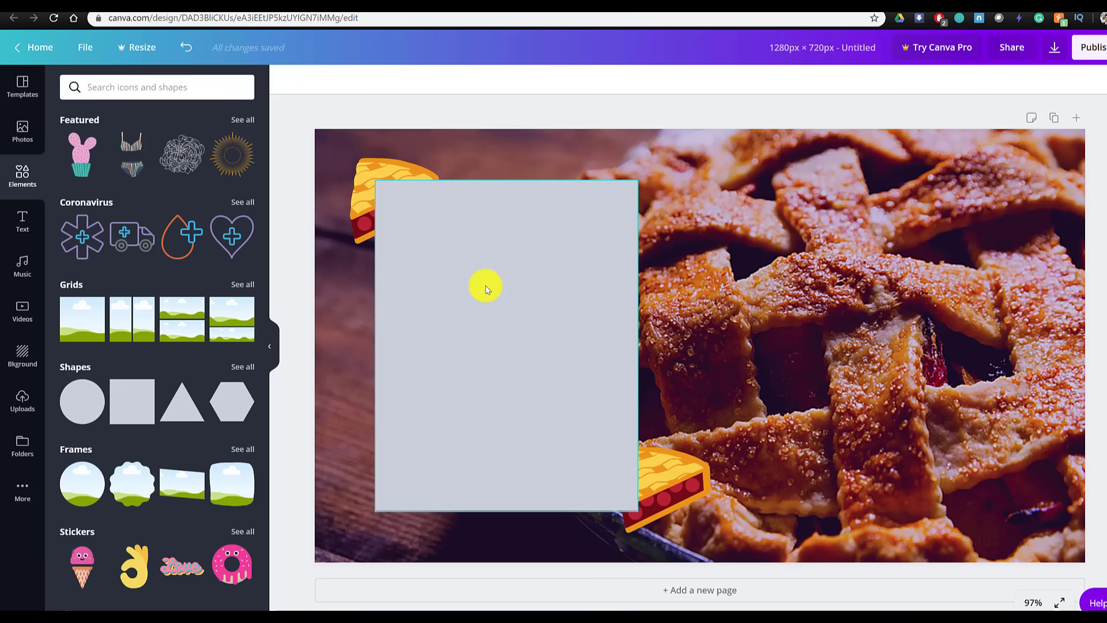
- Bring both pie slices in front of the rectangle
{"action": "left_click", "coordinate": [666, 487]}
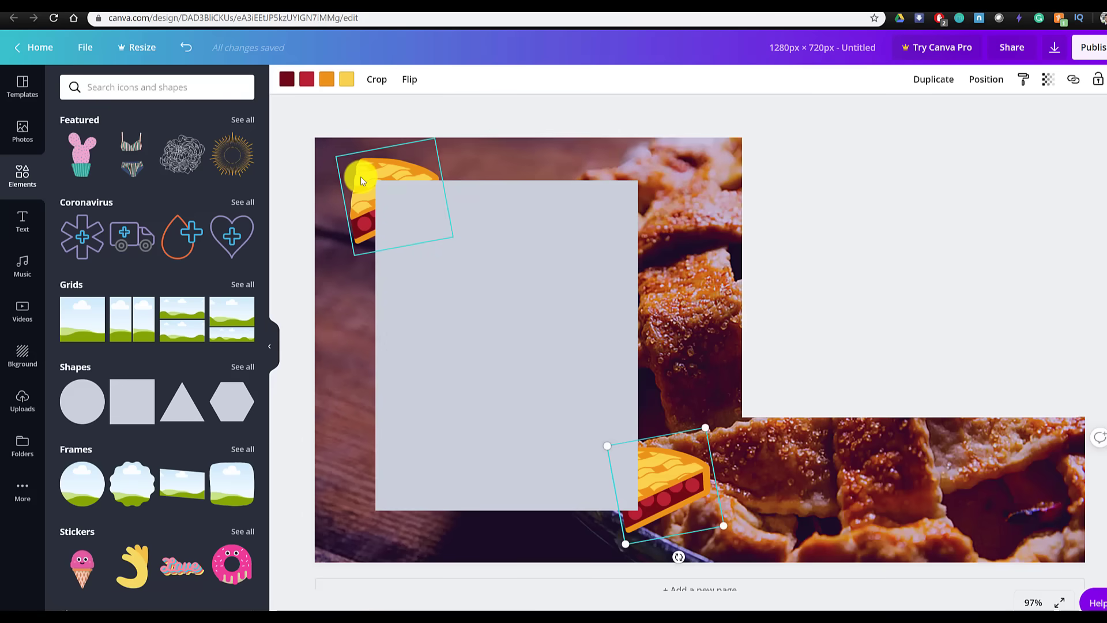
{"action": "left_click", "coordinate": [361, 179], "text": "shift"}
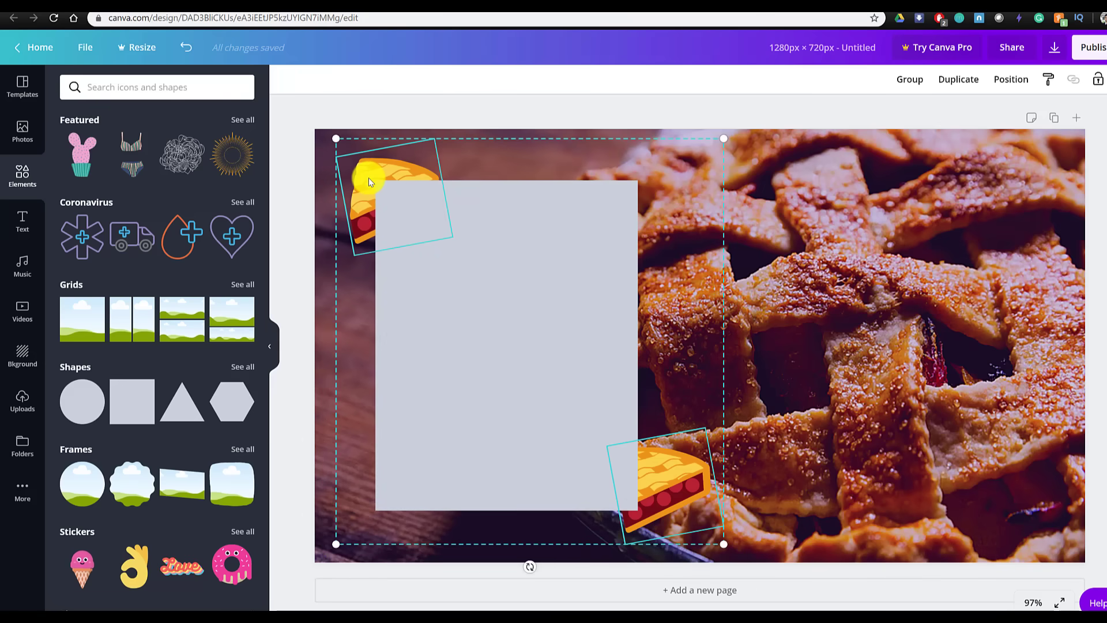
{"action": "right_click", "coordinate": [369, 179]}
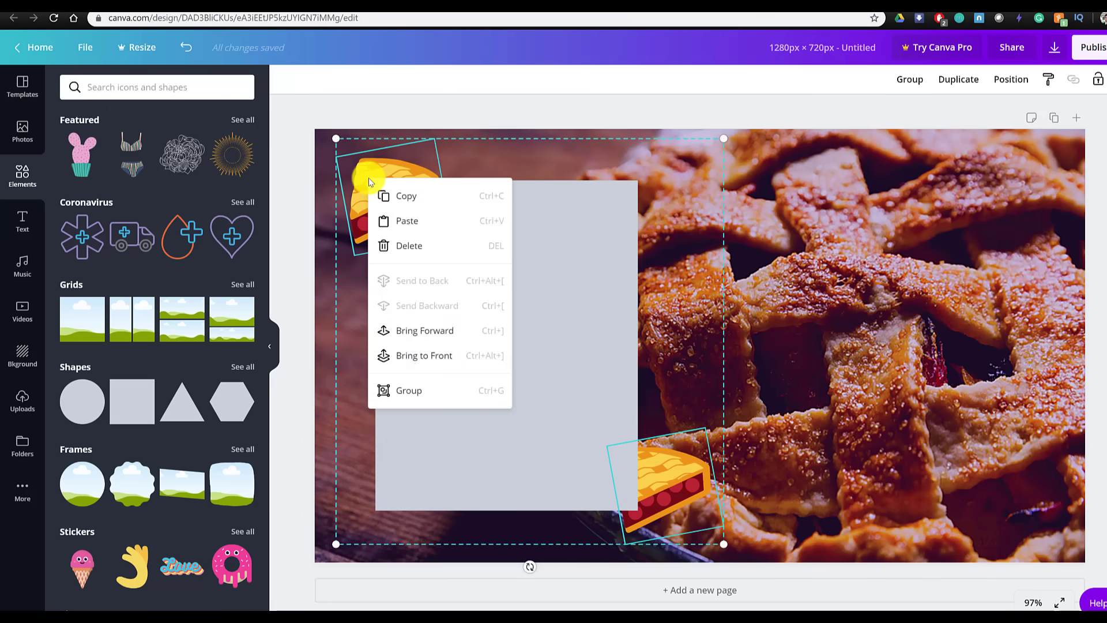
{"action": "left_click", "coordinate": [443, 357]}
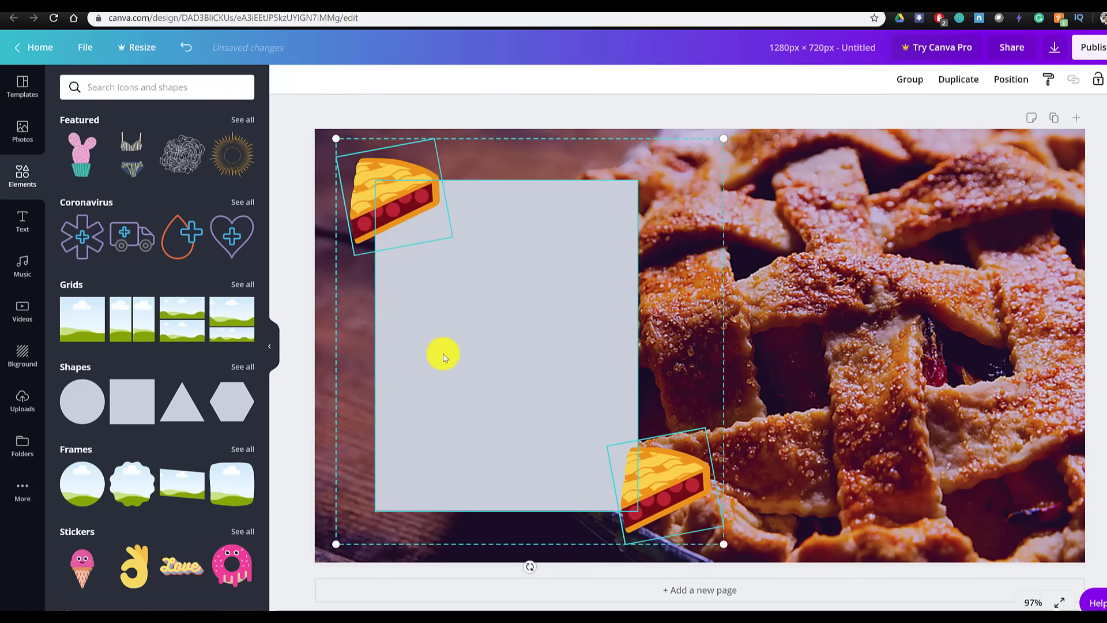
- Fill the grey rectangle with the design's dark red document colour
{"action": "left_click", "coordinate": [789, 333]}
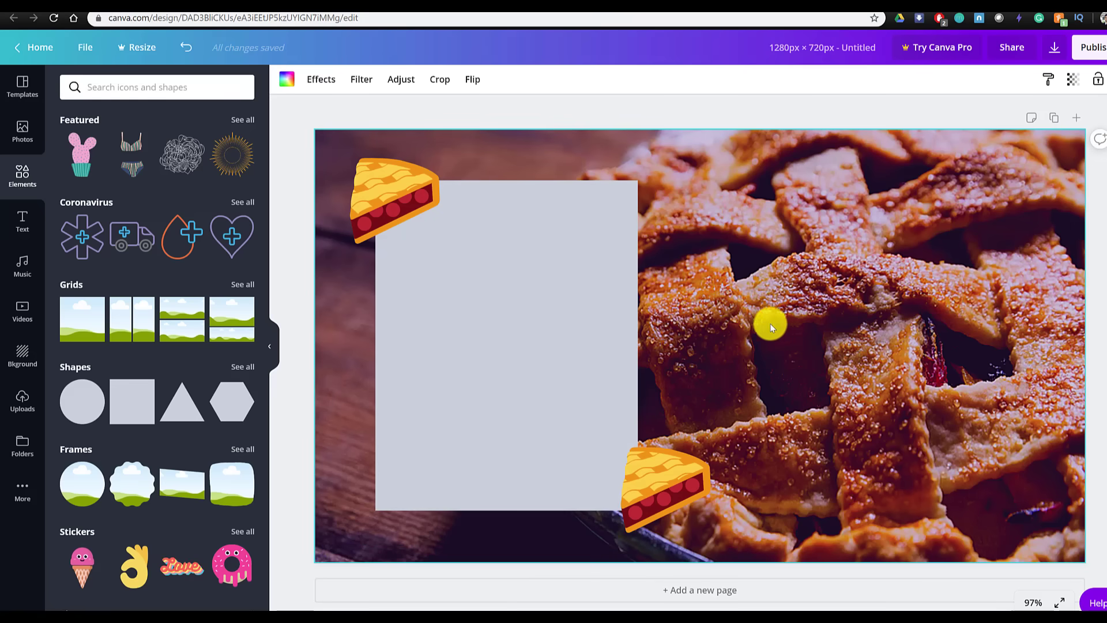
{"action": "left_click", "coordinate": [594, 343]}
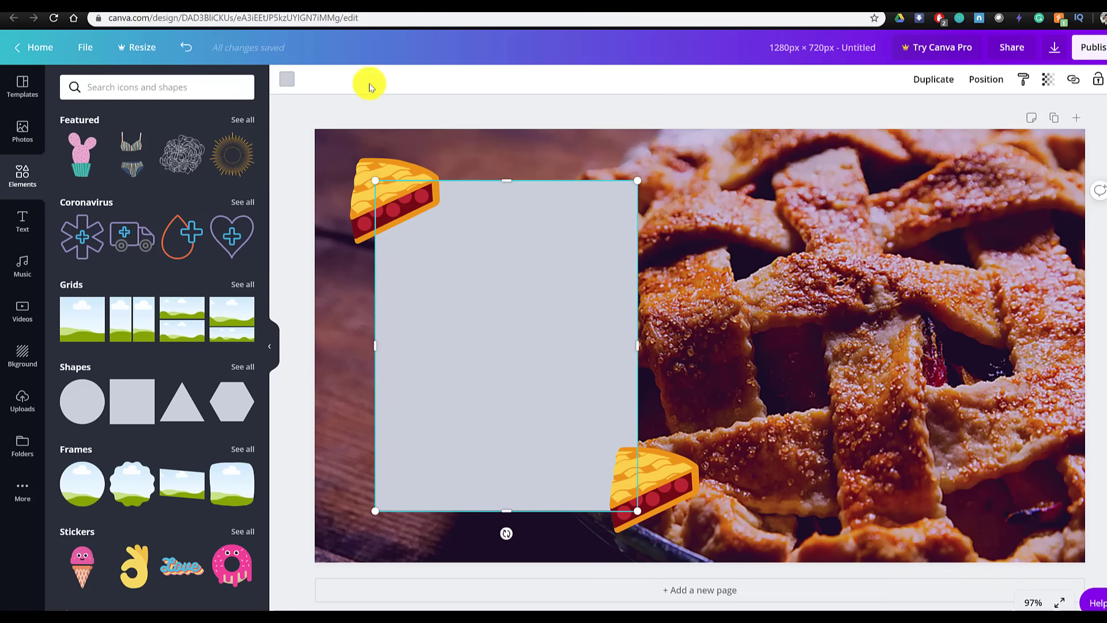
{"action": "left_click", "coordinate": [287, 81]}
{"action": "left_click", "coordinate": [77, 213]}
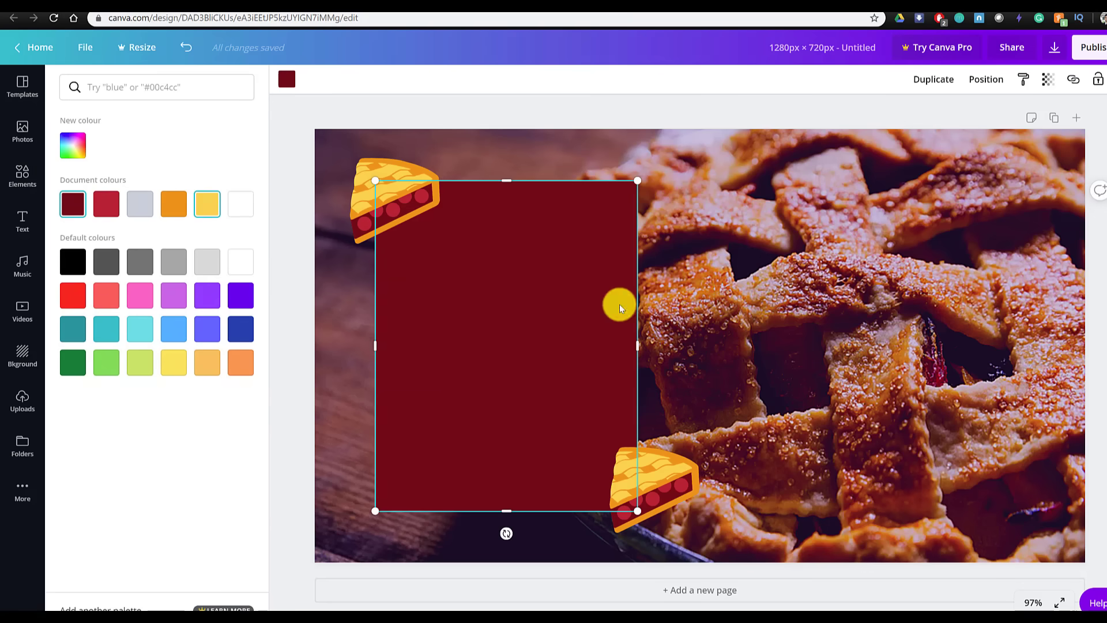
{"action": "left_click", "coordinate": [686, 336]}
- Add the 'cold, smooth & tasty' text combination and delete its ANGELO BREWING subtitle
{"action": "left_click", "coordinate": [26, 229]}
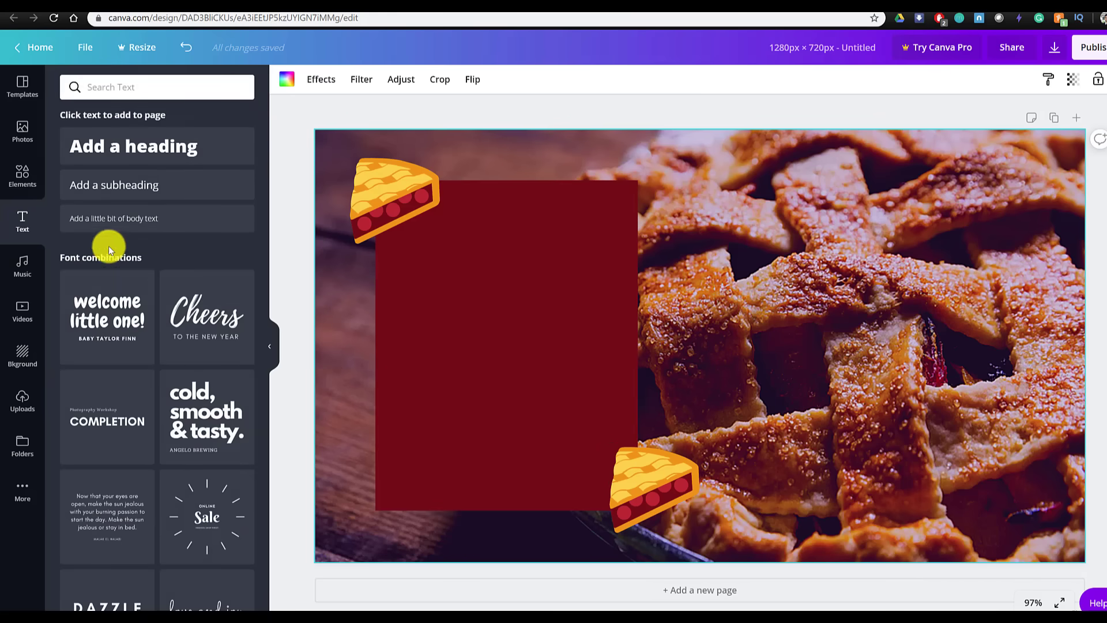
{"action": "scroll", "coordinate": [193, 274], "scroll_direction": "down", "scroll_amount": 2}
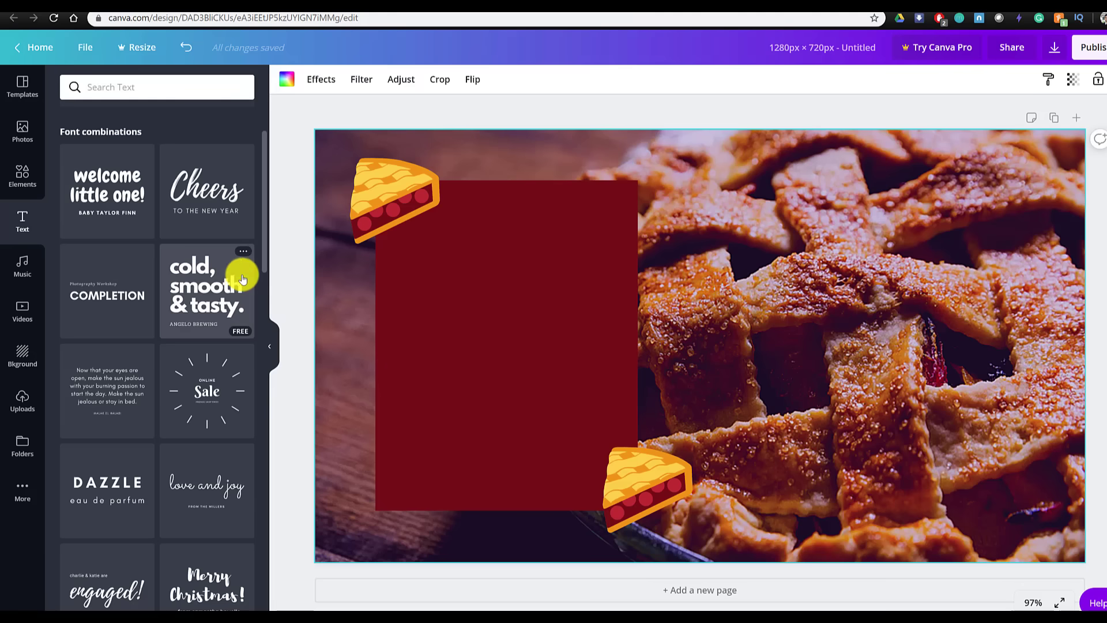
{"action": "left_click", "coordinate": [242, 256]}
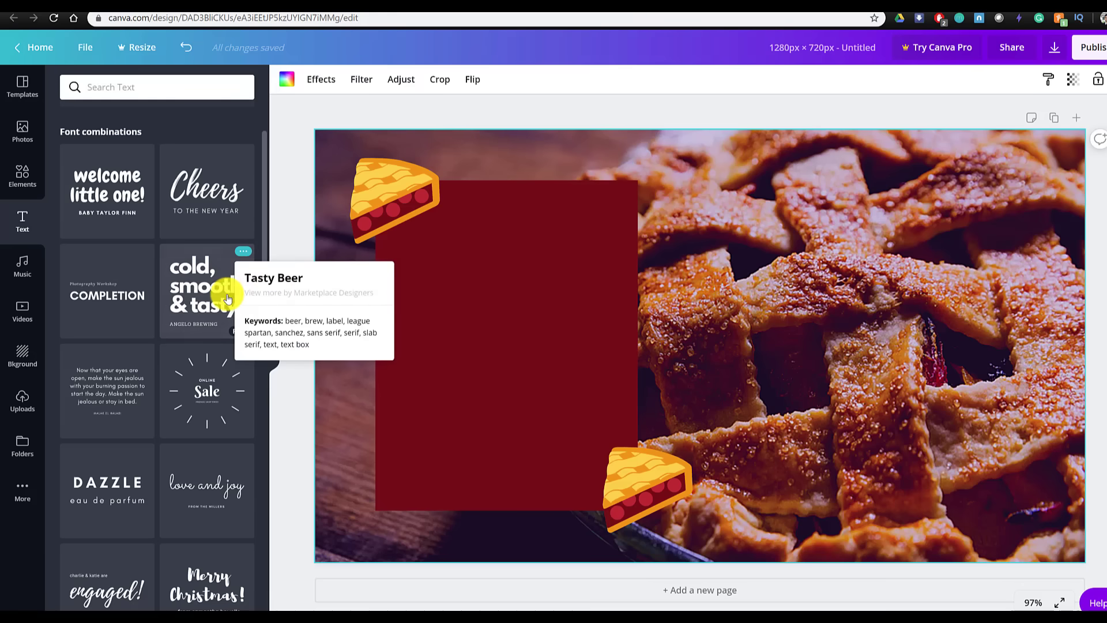
{"action": "left_click", "coordinate": [191, 301]}
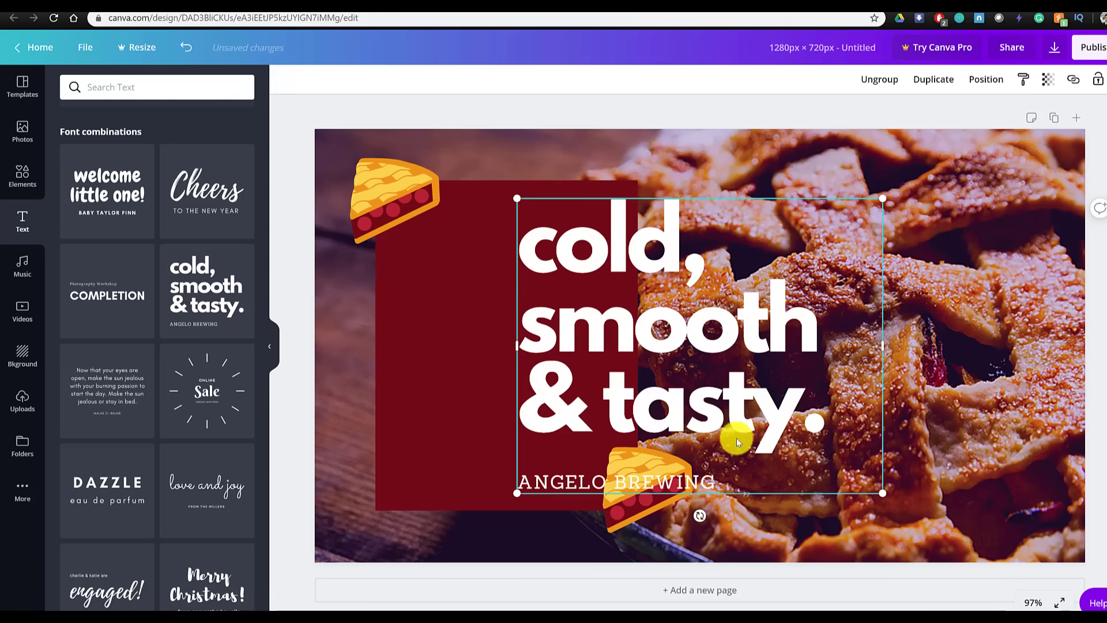
{"action": "left_click", "coordinate": [725, 315]}
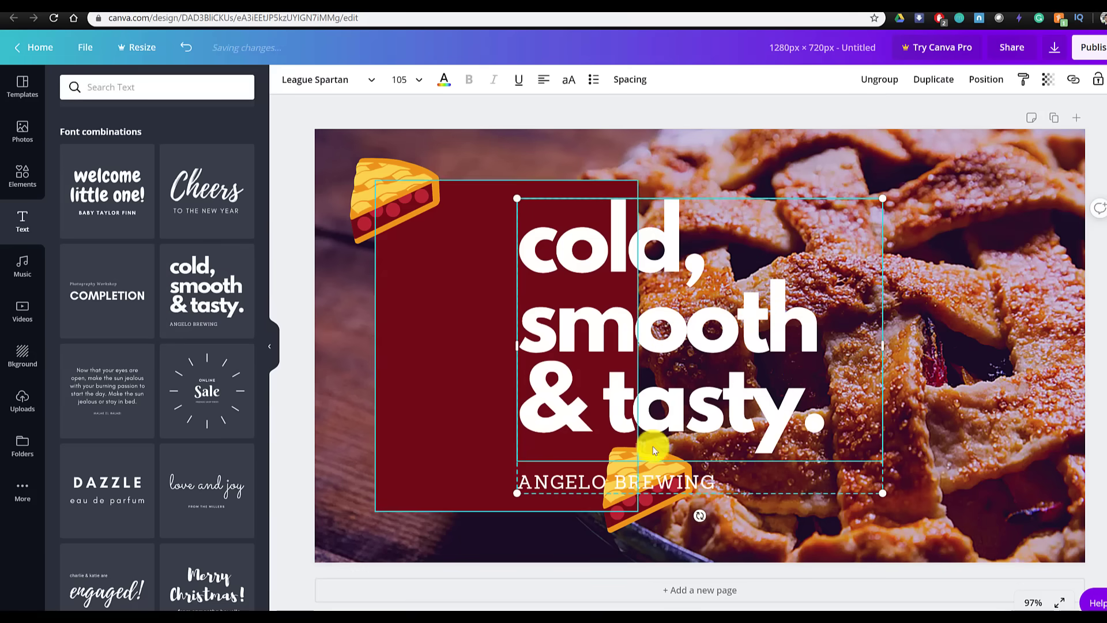
{"action": "left_click", "coordinate": [701, 475]}
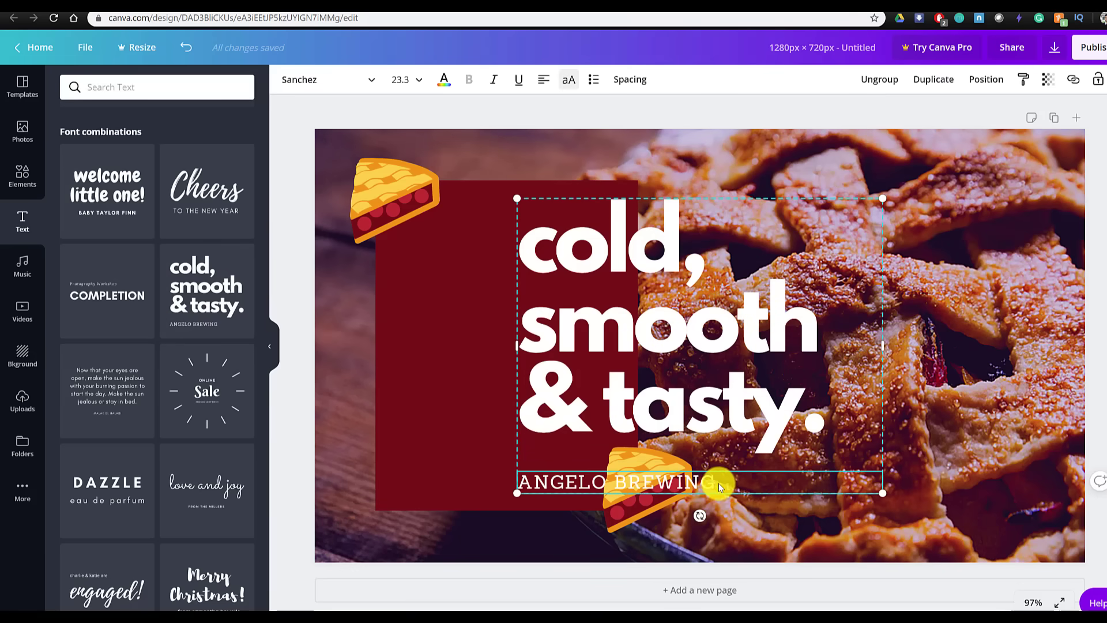
{"action": "key", "text": "Delete"}
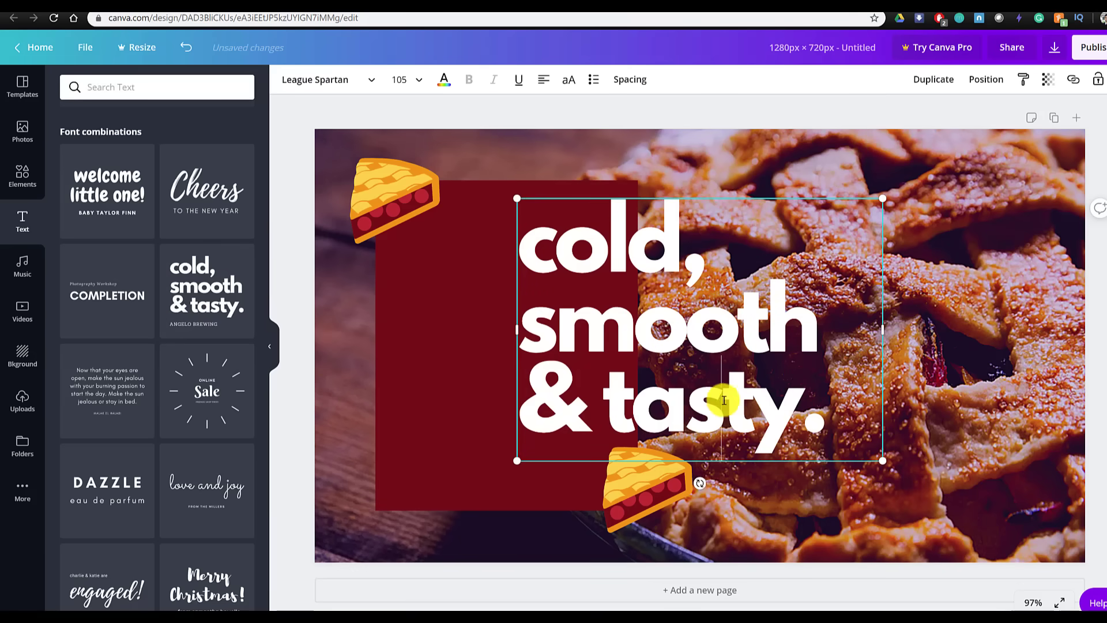
- Replace the headline text with 'How To Bake A Pie' split across lines
{"action": "left_click_drag", "start_coordinate": [808, 421], "coordinate": [527, 250]}
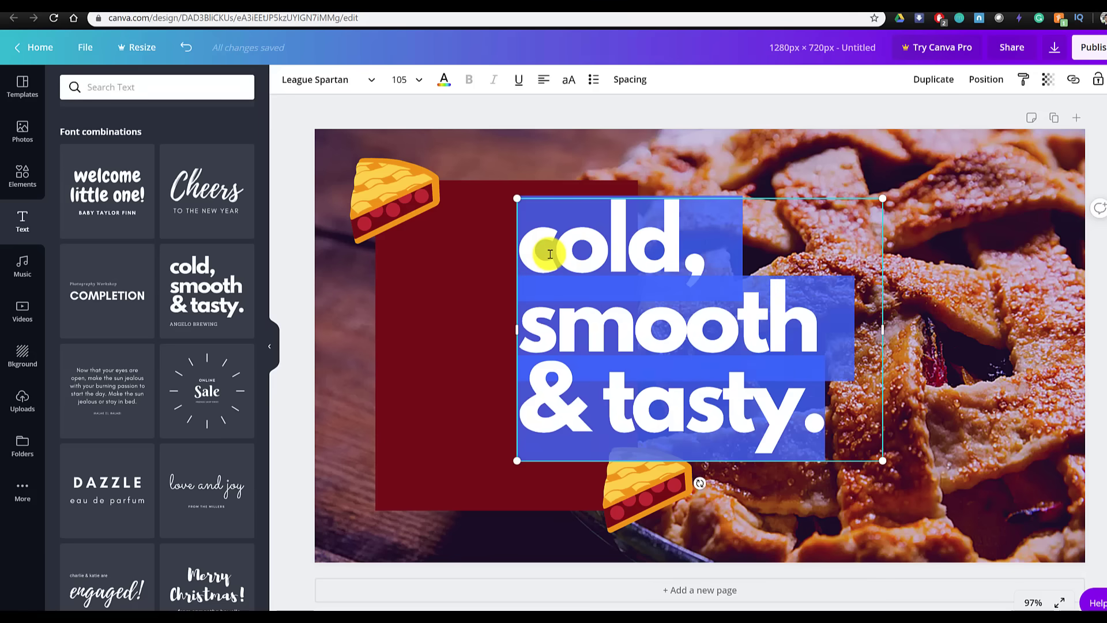
{"action": "type", "text": "How"}
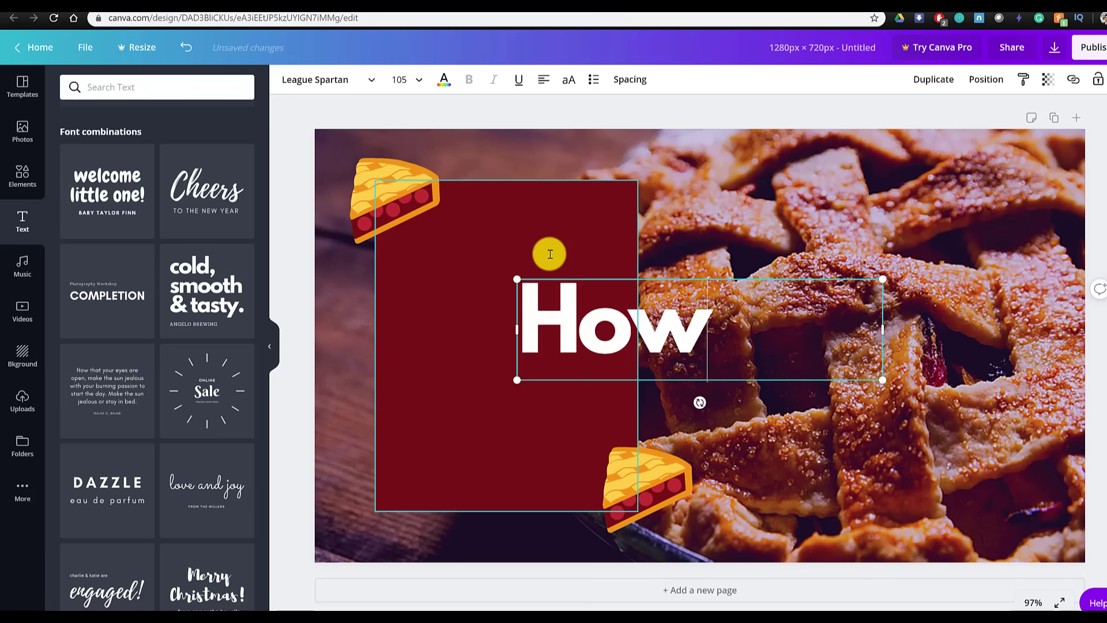
{"action": "key", "text": "Return"}
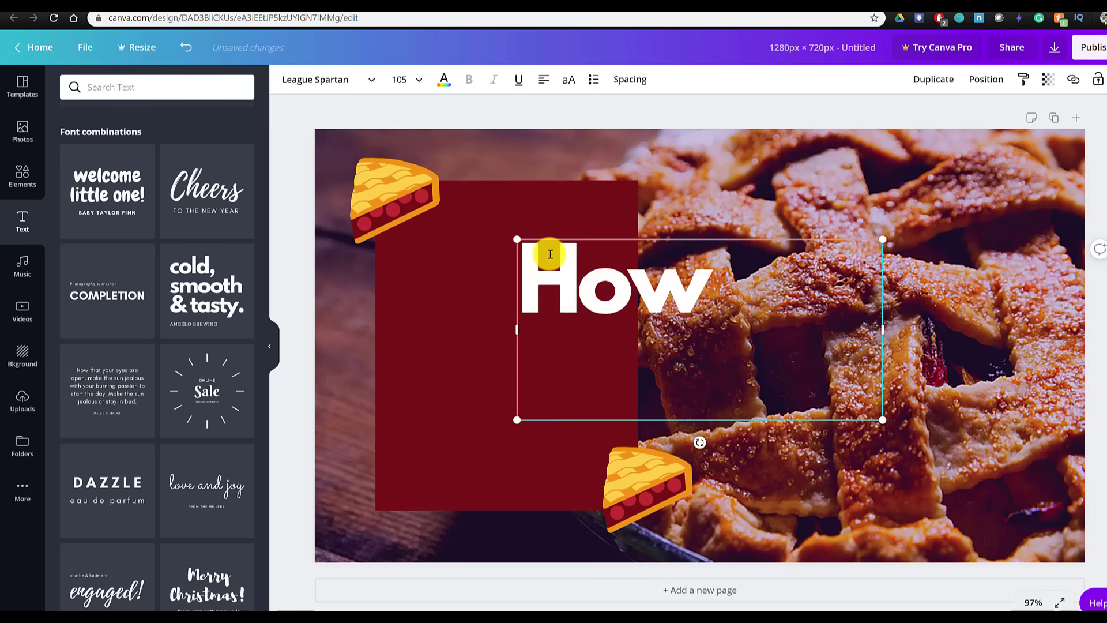
{"action": "type", "text": "To Bake"}
{"action": "key", "text": "Return"}
{"action": "type", "text": "A Pie"}
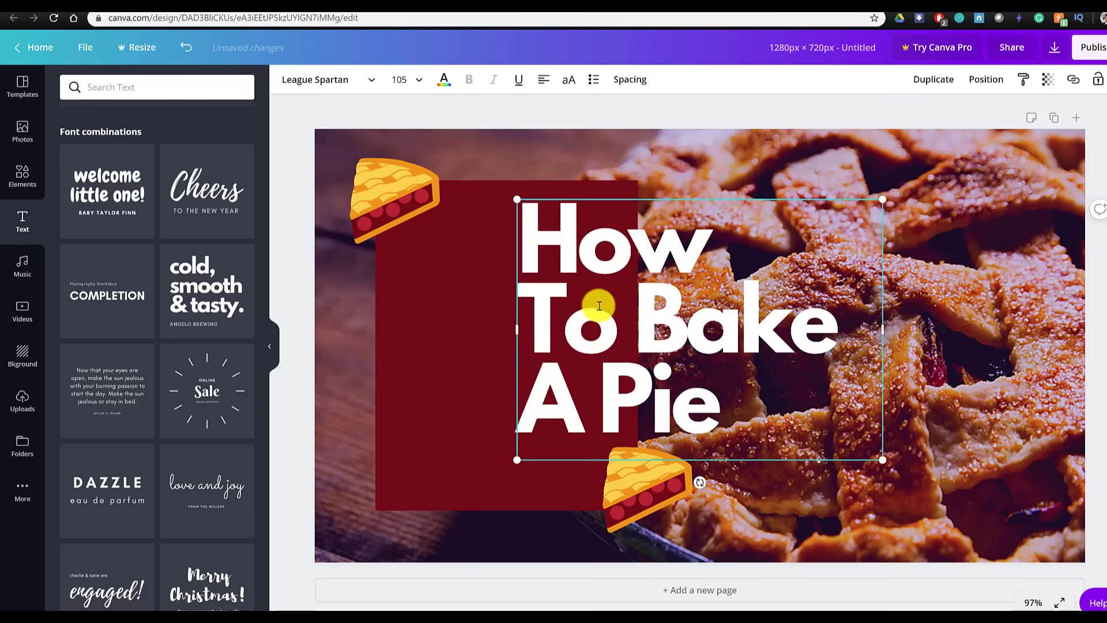
{"action": "key", "text": "BackSpace"}
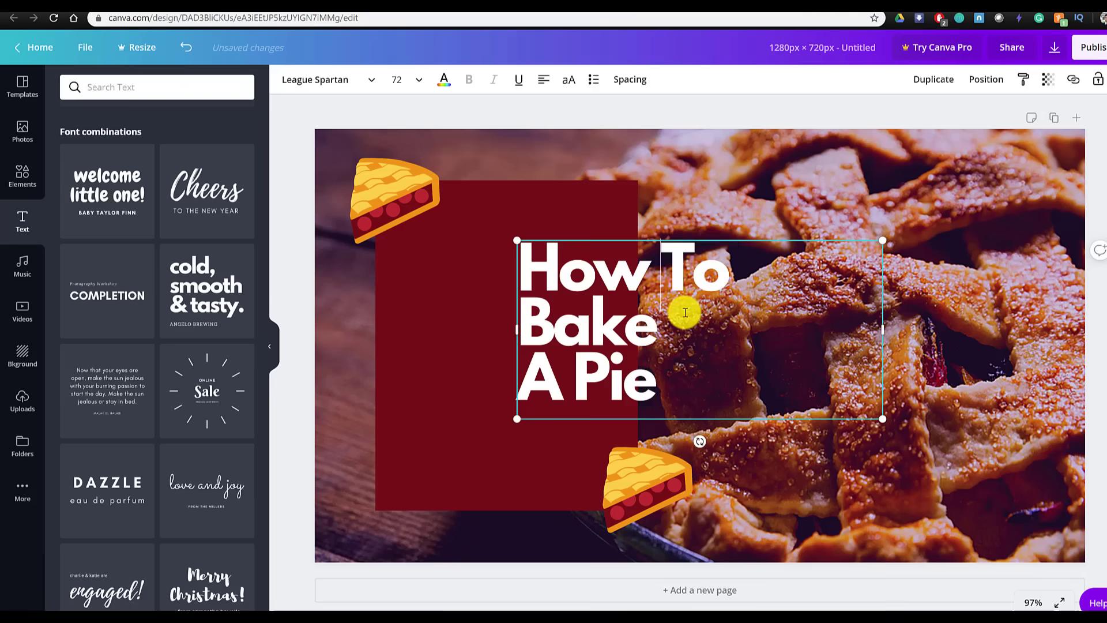
- Centre-align the title and narrow its box so it stacks on four lines
{"action": "key", "text": "ctrl+a"}
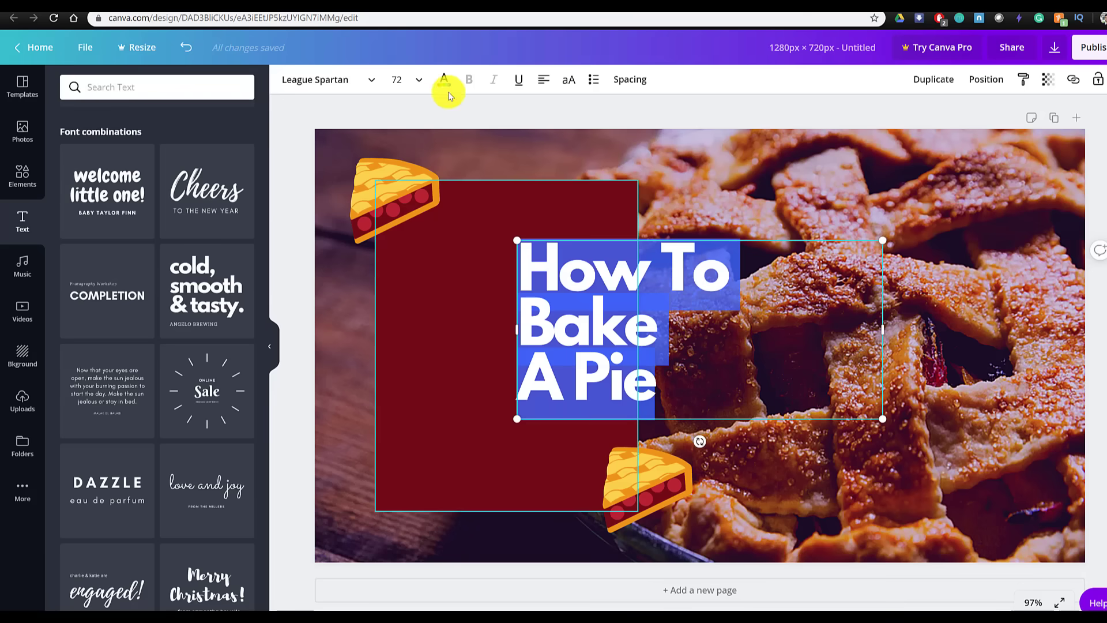
{"action": "left_click", "coordinate": [542, 86]}
{"action": "left_click", "coordinate": [542, 86]}
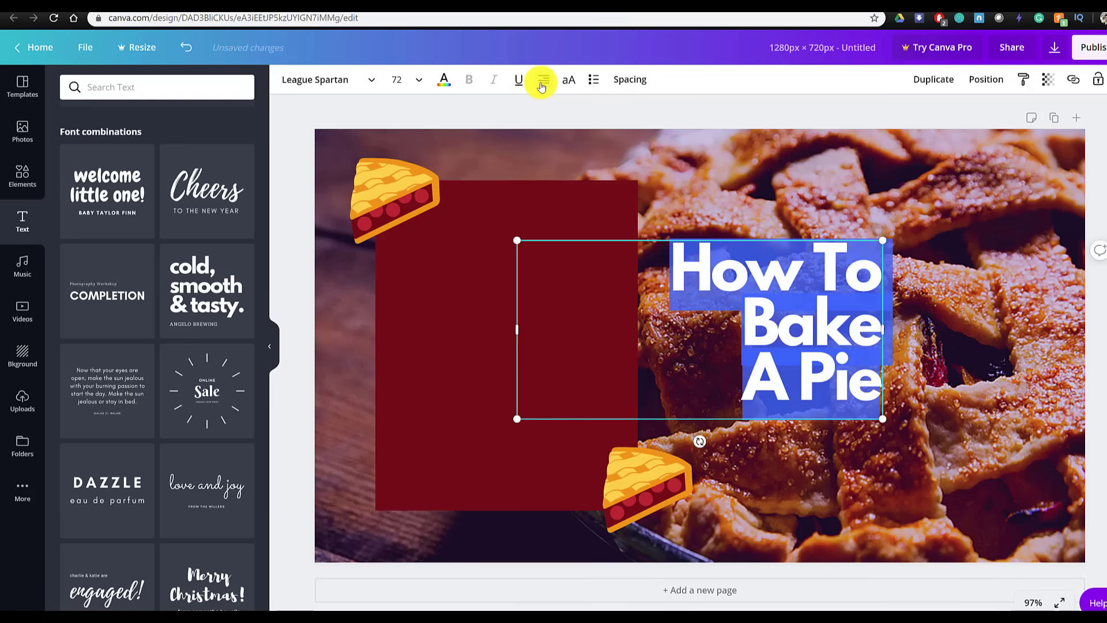
{"action": "left_click", "coordinate": [542, 87]}
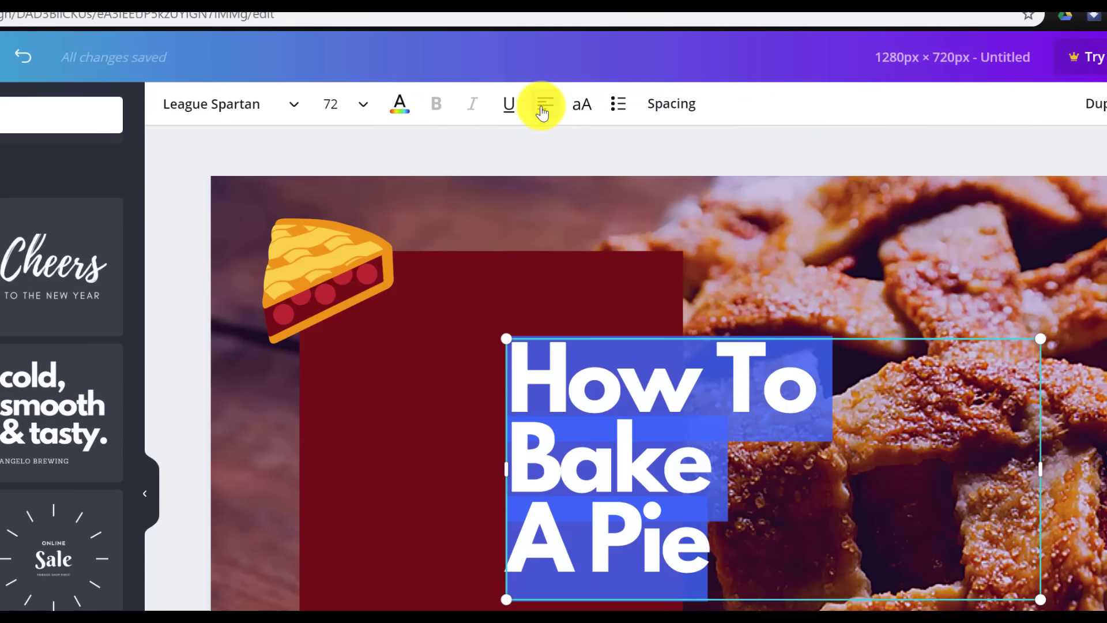
{"action": "left_click", "coordinate": [542, 110]}
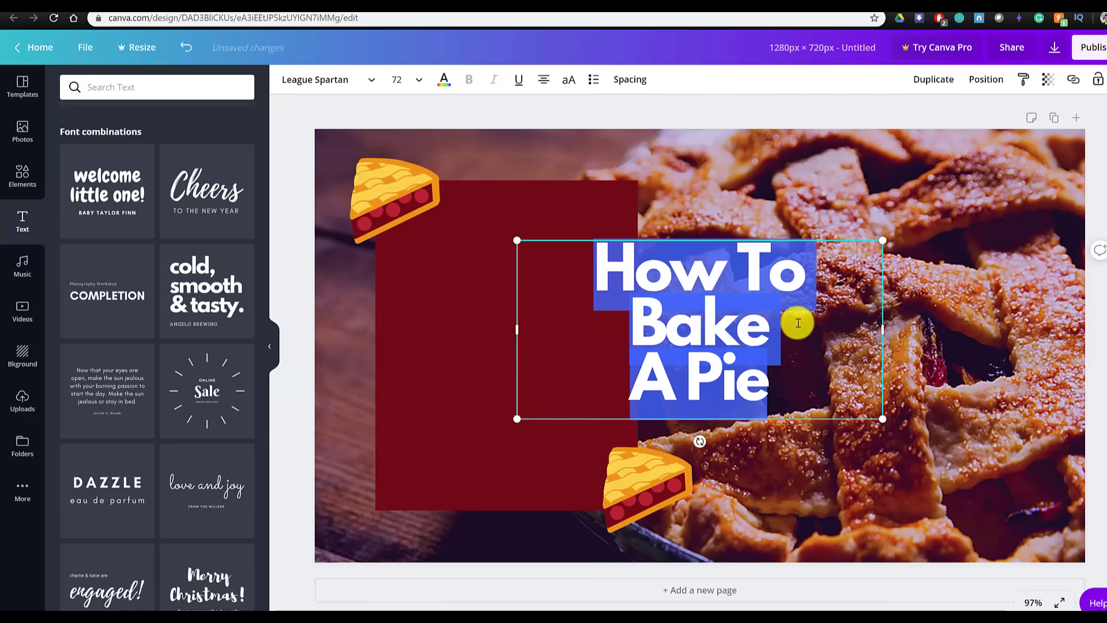
{"action": "left_click_drag", "start_coordinate": [883, 330], "coordinate": [672, 329]}
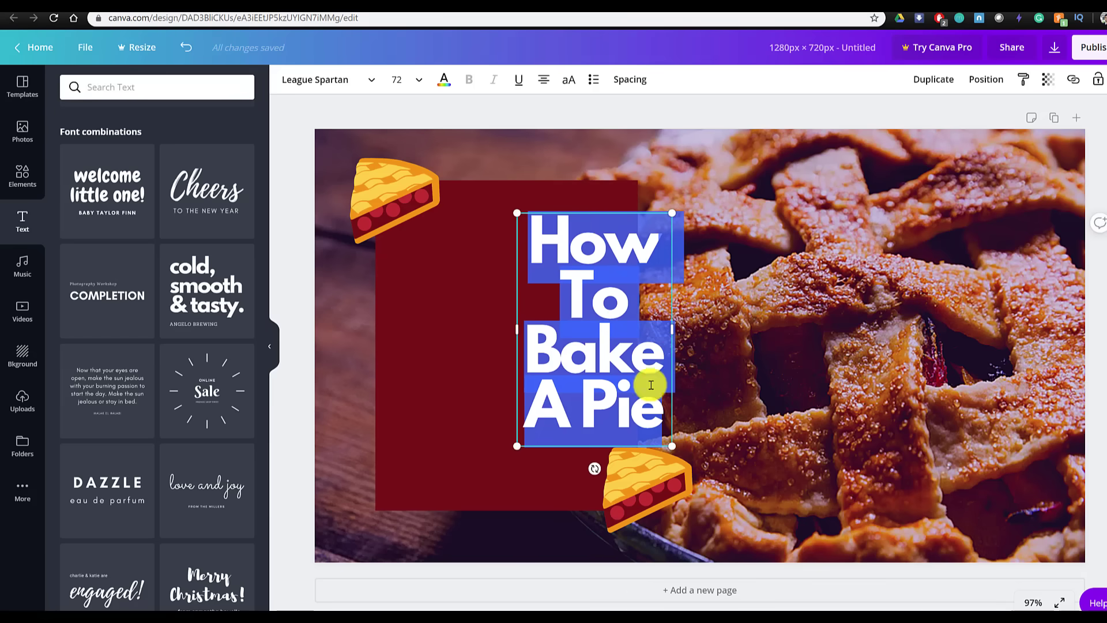
{"action": "left_click", "coordinate": [597, 332]}
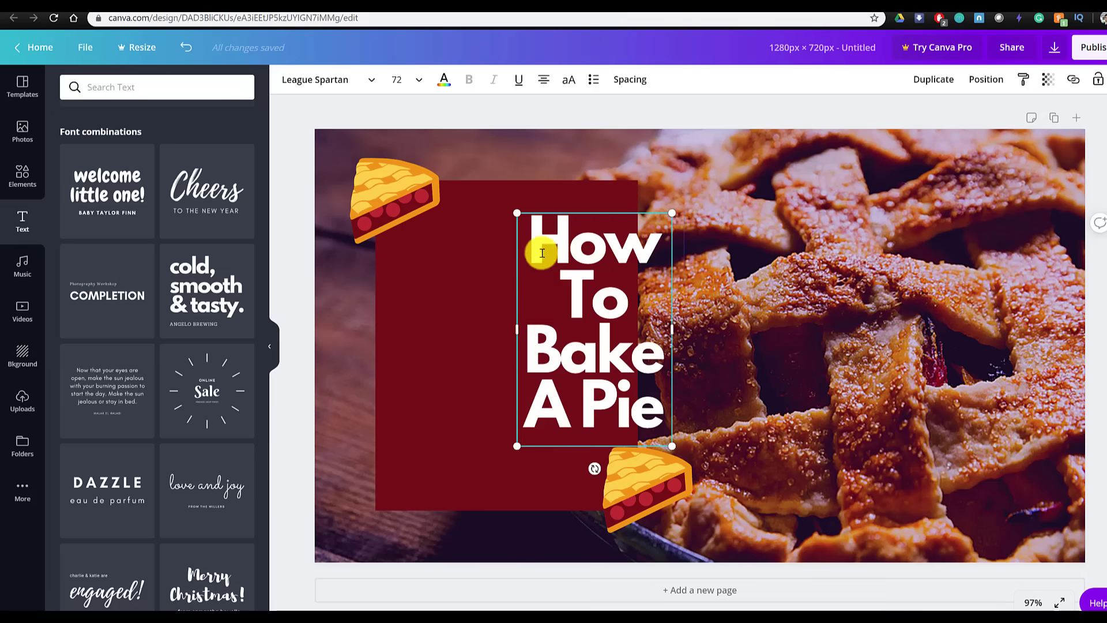
{"action": "left_click_drag", "start_coordinate": [521, 237], "coordinate": [678, 439]}
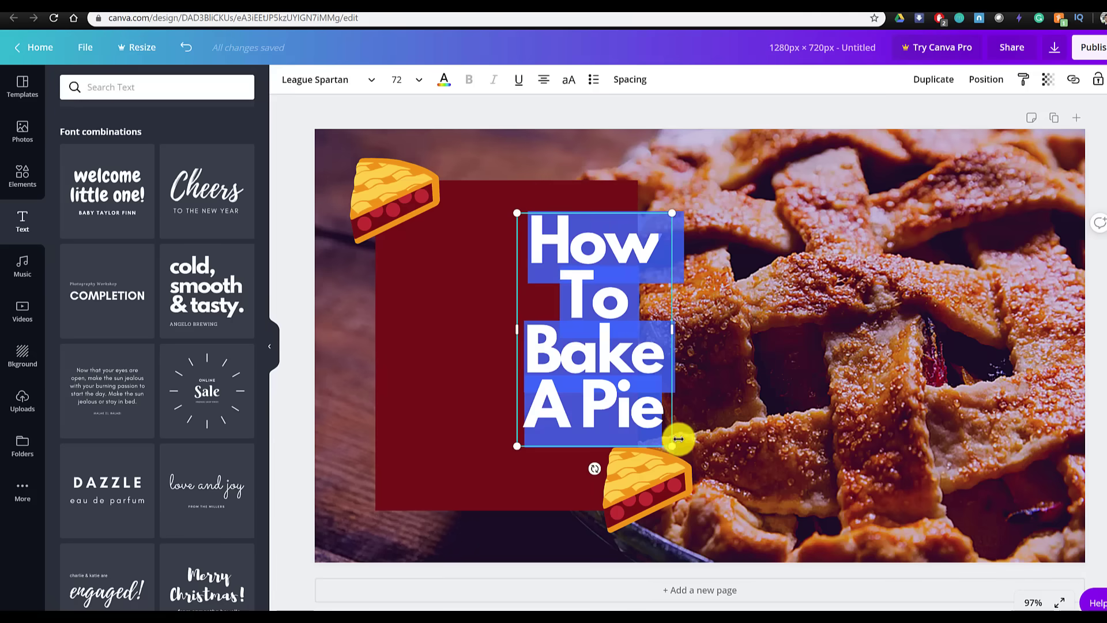
- Raise the title's line height to about 1.26
{"action": "left_click", "coordinate": [620, 84]}
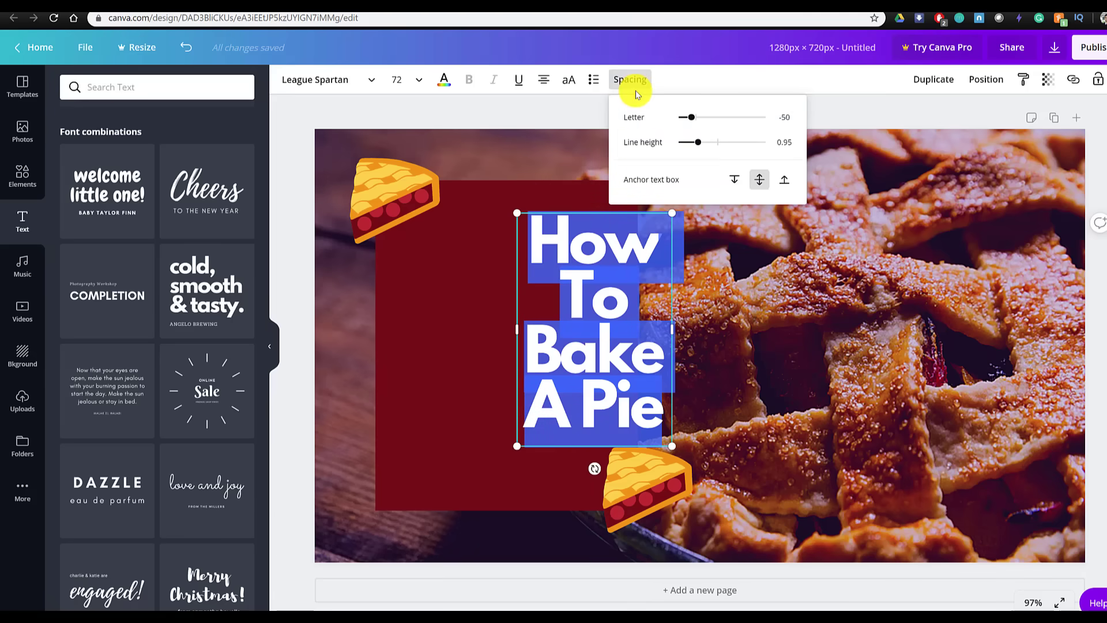
{"action": "left_click_drag", "start_coordinate": [699, 142], "coordinate": [709, 144]}
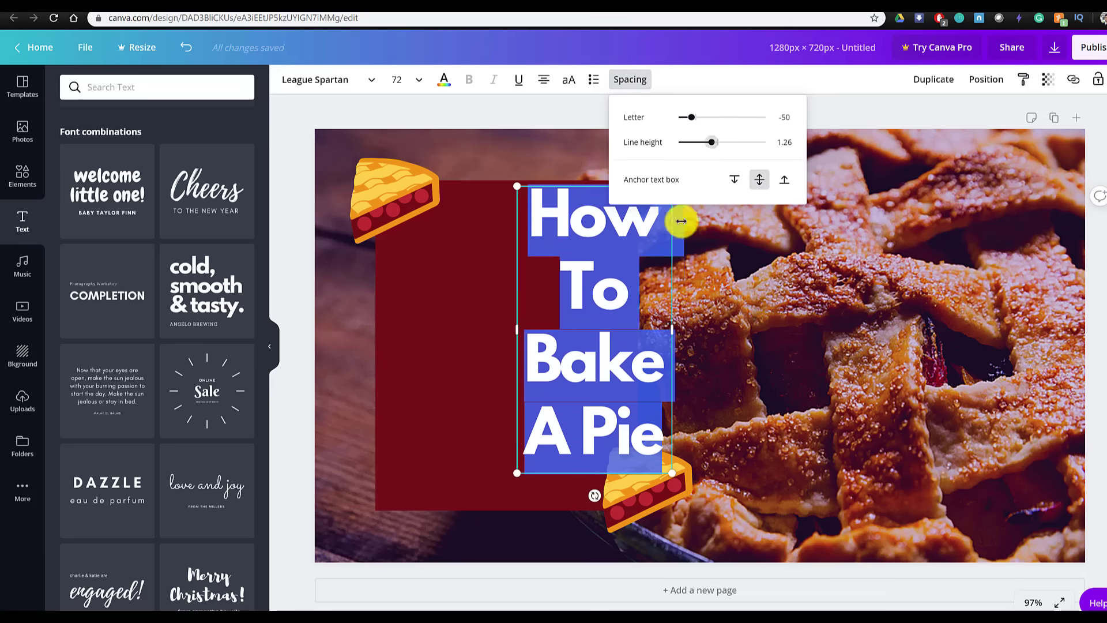
{"action": "left_click", "coordinate": [650, 287]}
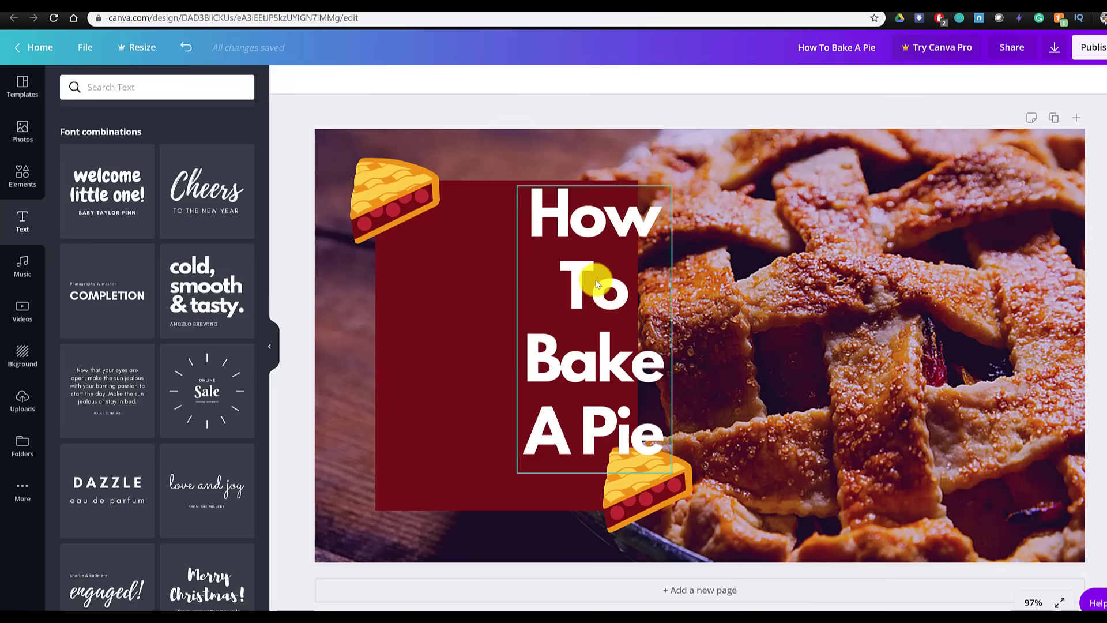
- Move the title onto the centre of the dark-red box
{"action": "left_click_drag", "start_coordinate": [597, 283], "coordinate": [509, 297]}
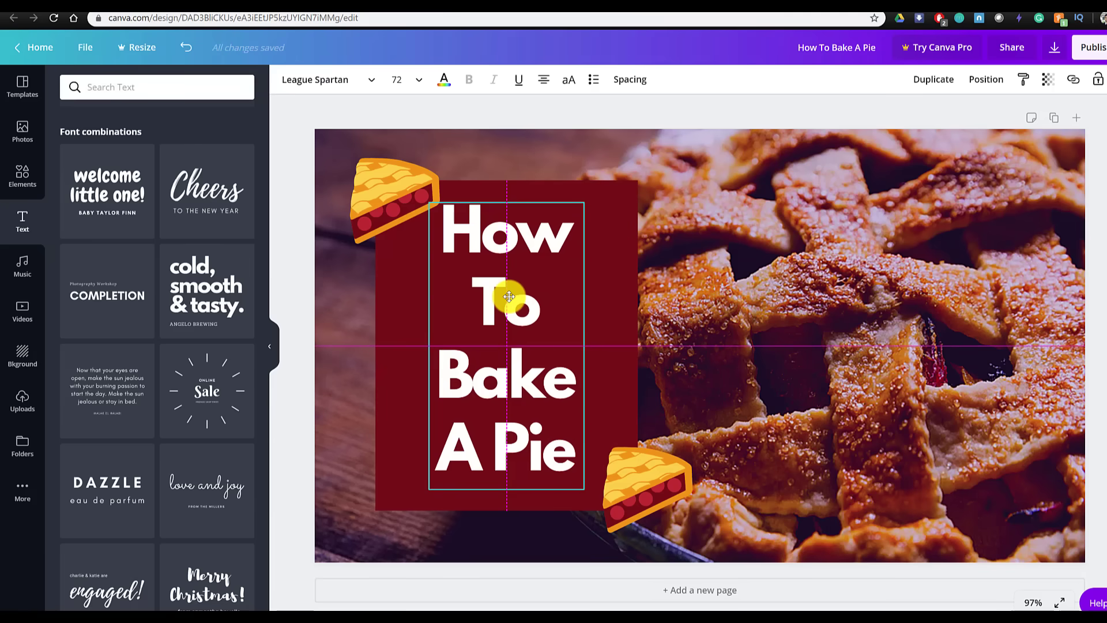
{"action": "mouse_move", "coordinate": [509, 297]}
{"action": "left_mouse_down"}
{"action": "mouse_move", "coordinate": [548, 292]}
{"action": "mouse_move", "coordinate": [503, 299]}
{"action": "mouse_move", "coordinate": [519, 297]}
{"action": "left_mouse_up"}
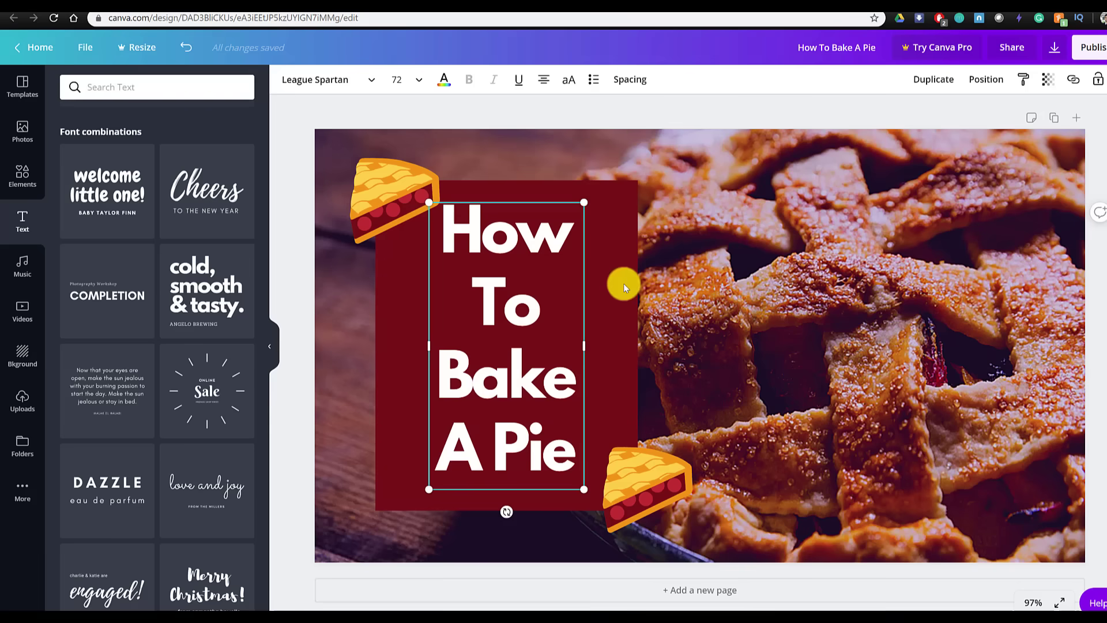
{"action": "key", "text": "ctrl+z"}
{"action": "left_click", "coordinate": [718, 366]}
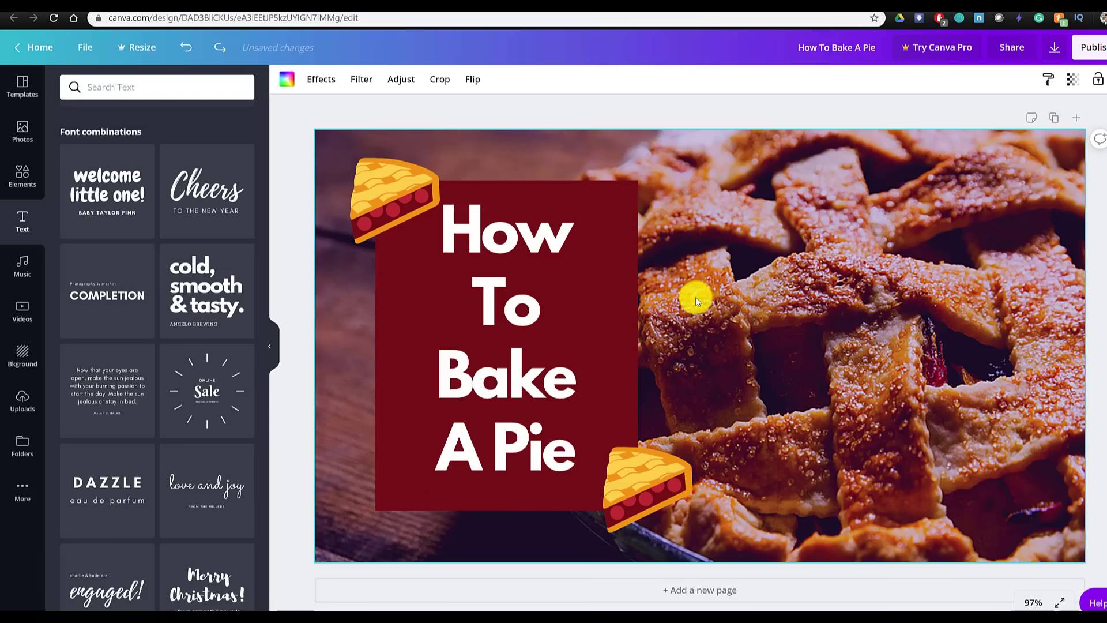
- Group the title with the dark-red box and centre the title vertically within it
{"action": "left_click", "coordinate": [525, 385]}
{"action": "left_click", "coordinate": [625, 285], "text": "shift"}
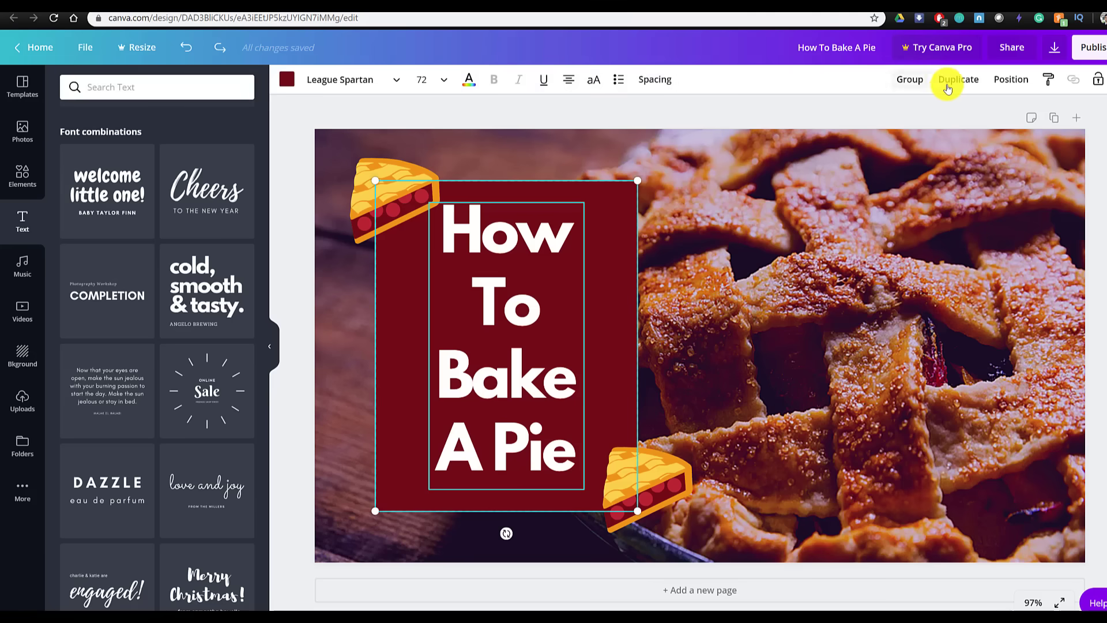
{"action": "left_click", "coordinate": [912, 81]}
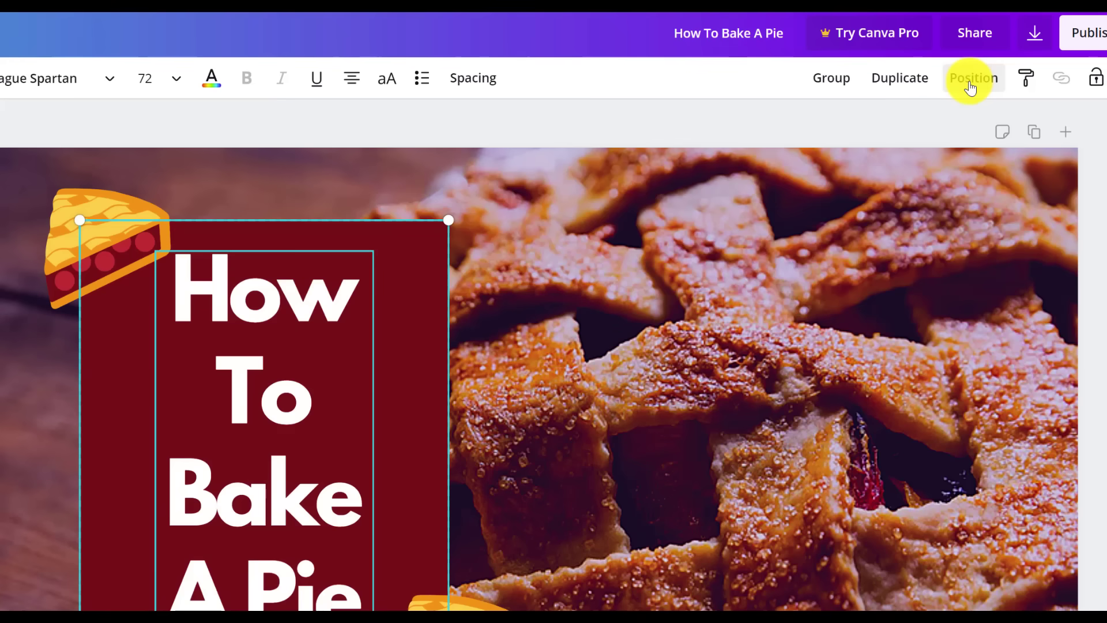
{"action": "left_click", "coordinate": [1004, 85]}
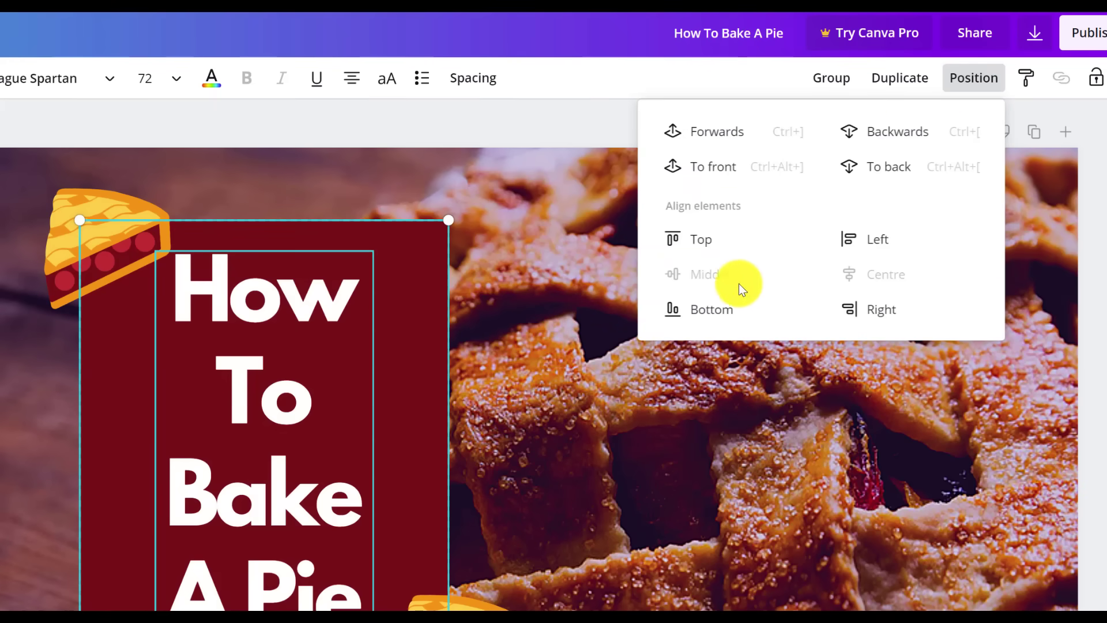
{"action": "left_click", "coordinate": [700, 245]}
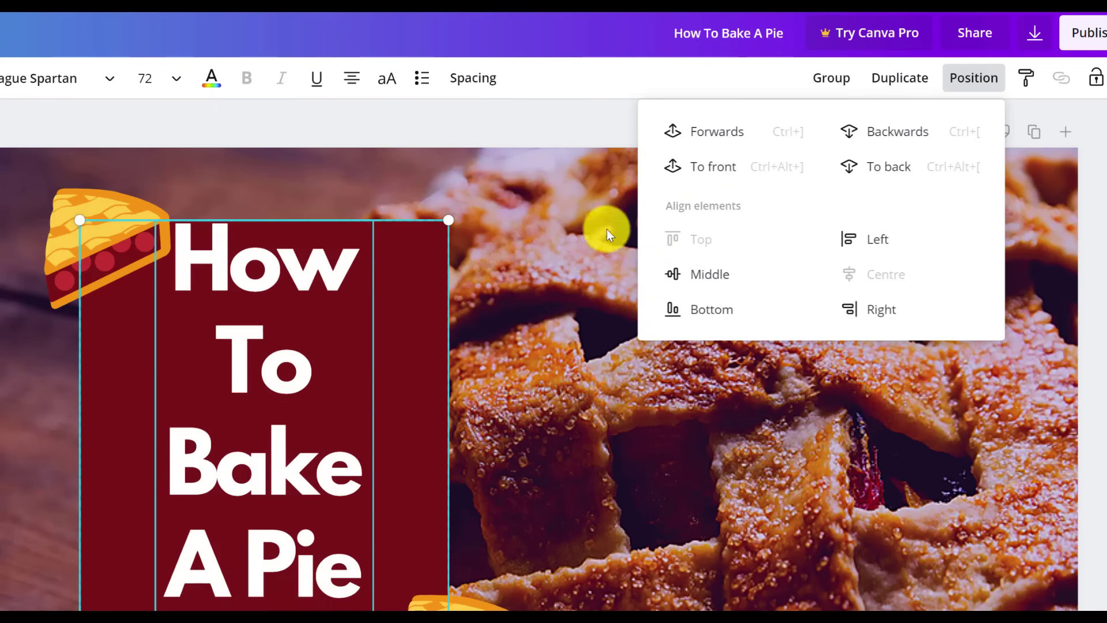
{"action": "left_click", "coordinate": [705, 275]}
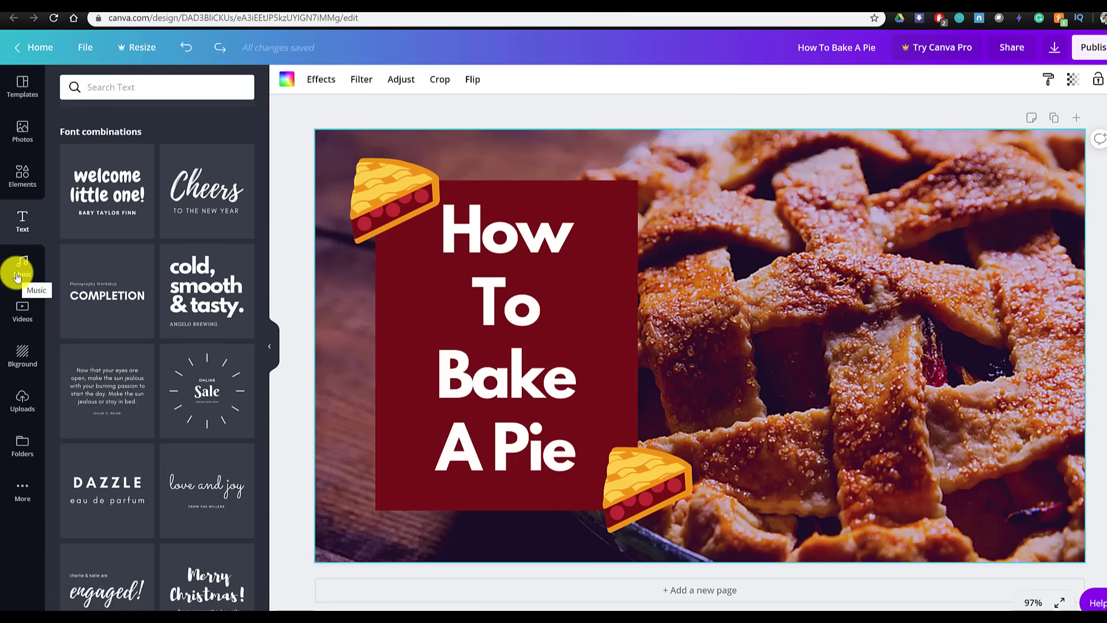
- Add the fire Backgrounds video to the thumbnail from the Videos library and pause it
{"action": "left_click", "coordinate": [18, 277]}
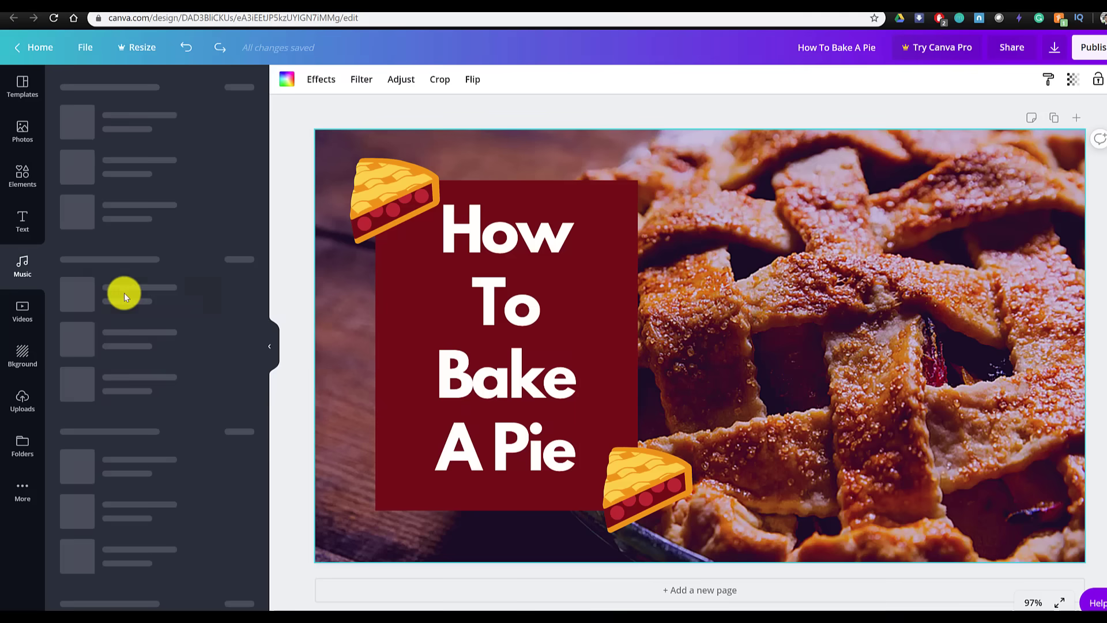
{"action": "mouse_move", "coordinate": [124, 293]}
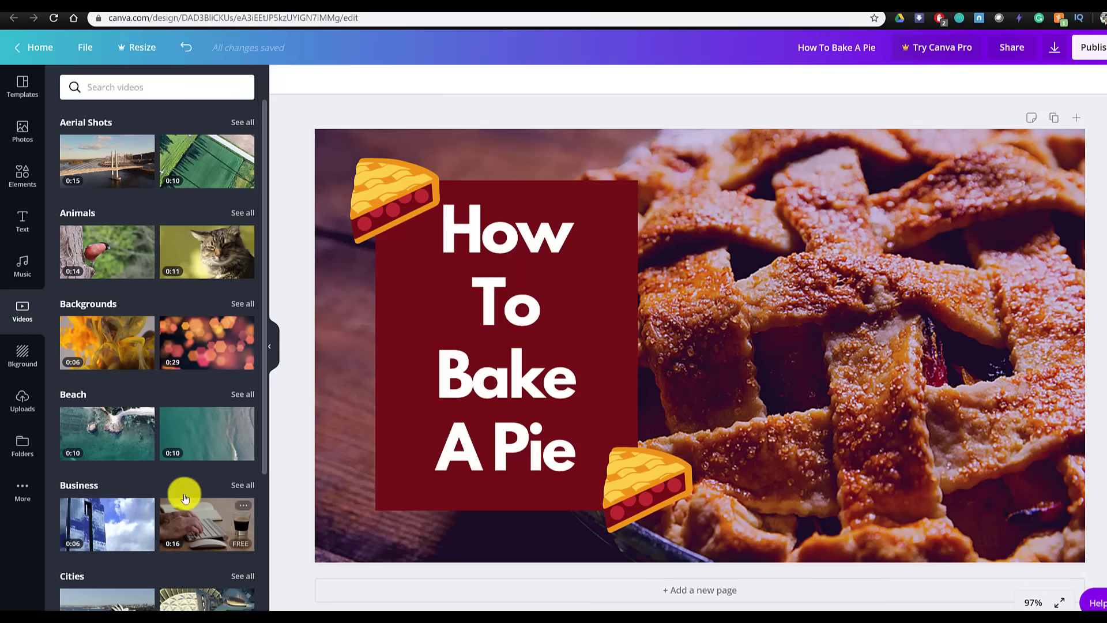
{"action": "left_click", "coordinate": [106, 346]}
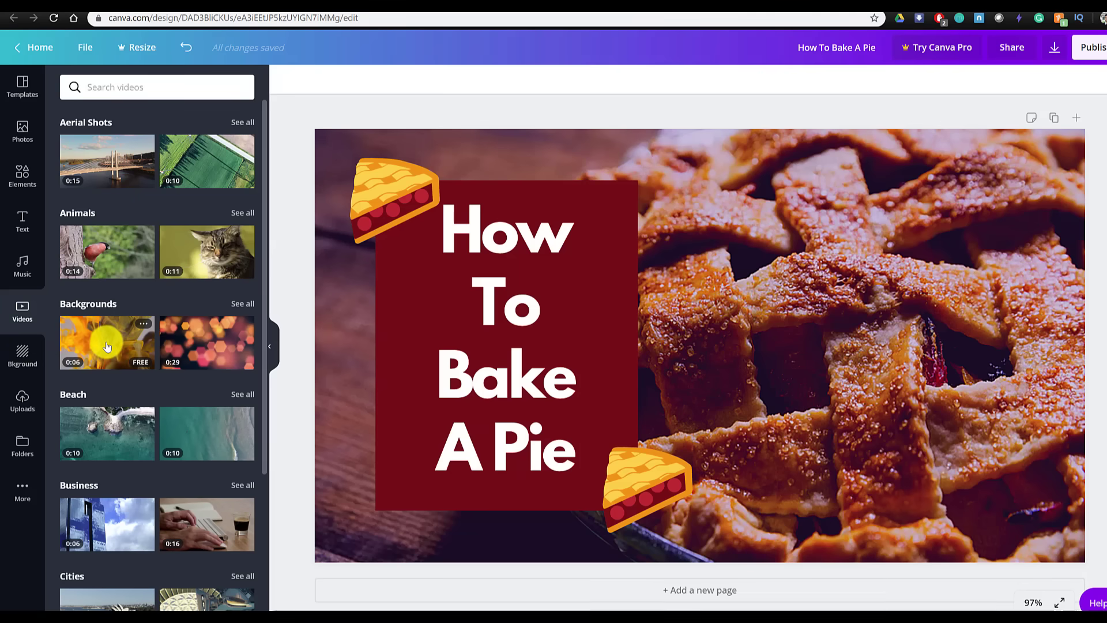
{"action": "mouse_move", "coordinate": [635, 344]}
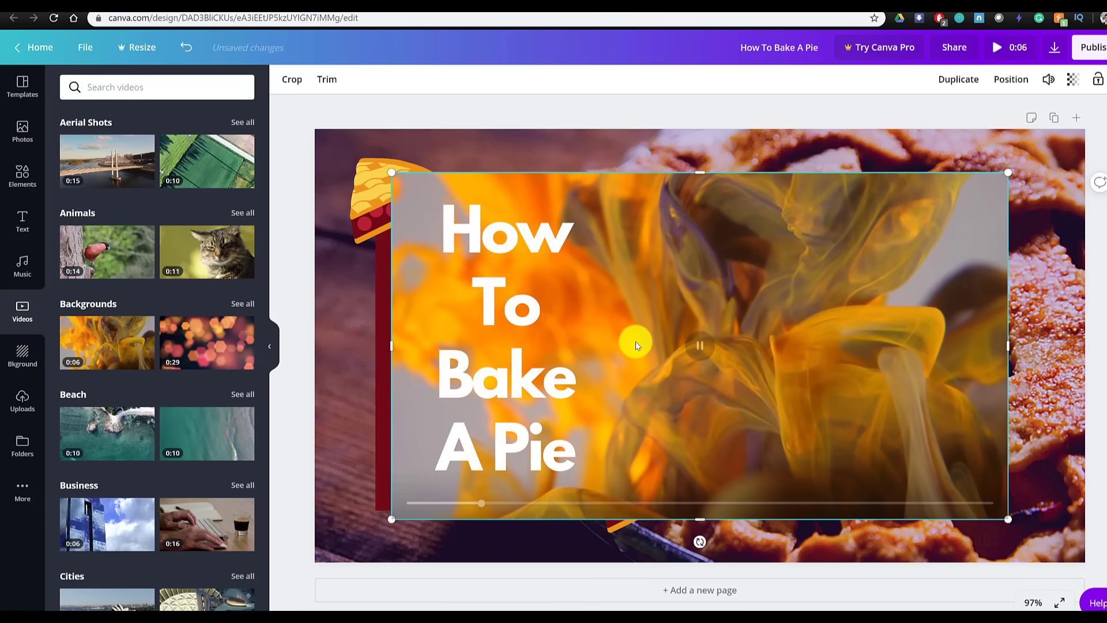
{"action": "left_click", "coordinate": [702, 346]}
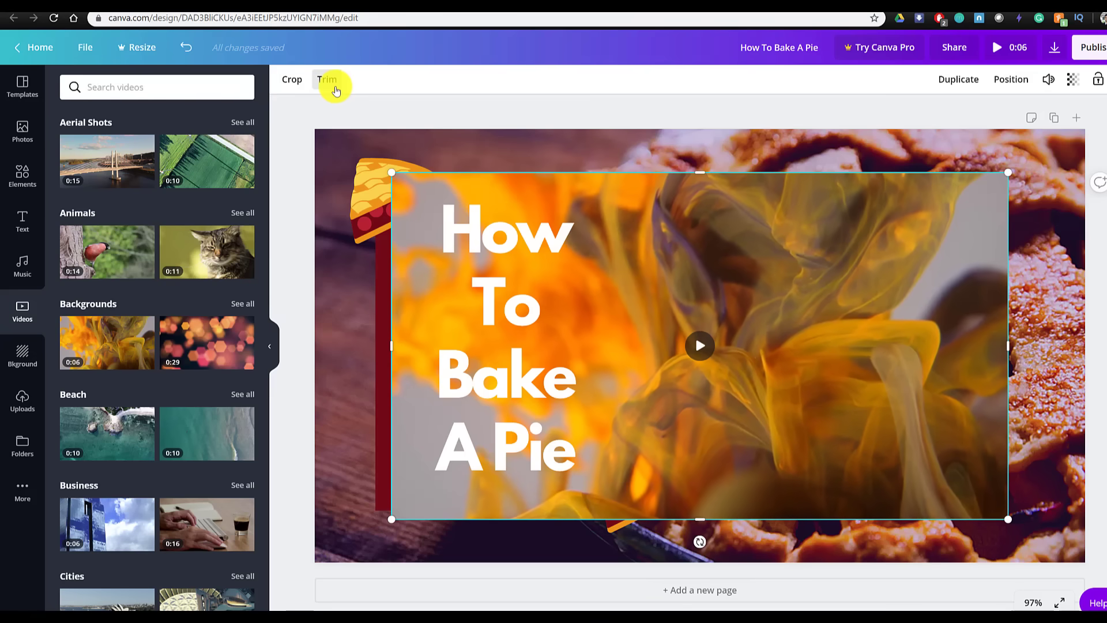
- Look at the fire video's trim timeline, then delete the video from the design
{"action": "left_click", "coordinate": [293, 82]}
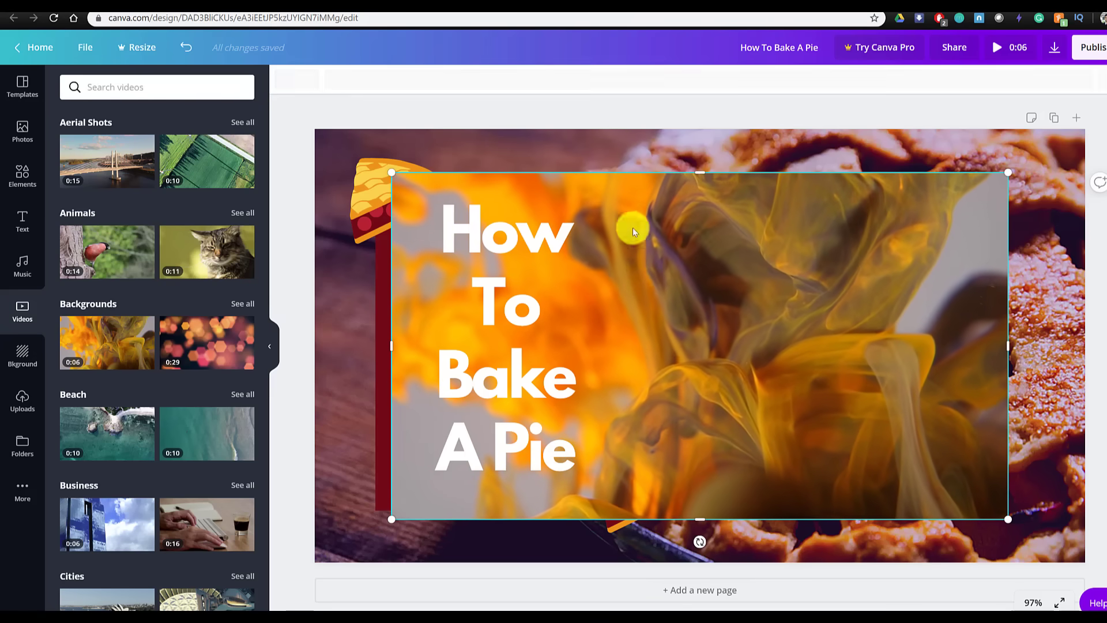
{"action": "left_click", "coordinate": [1104, 79]}
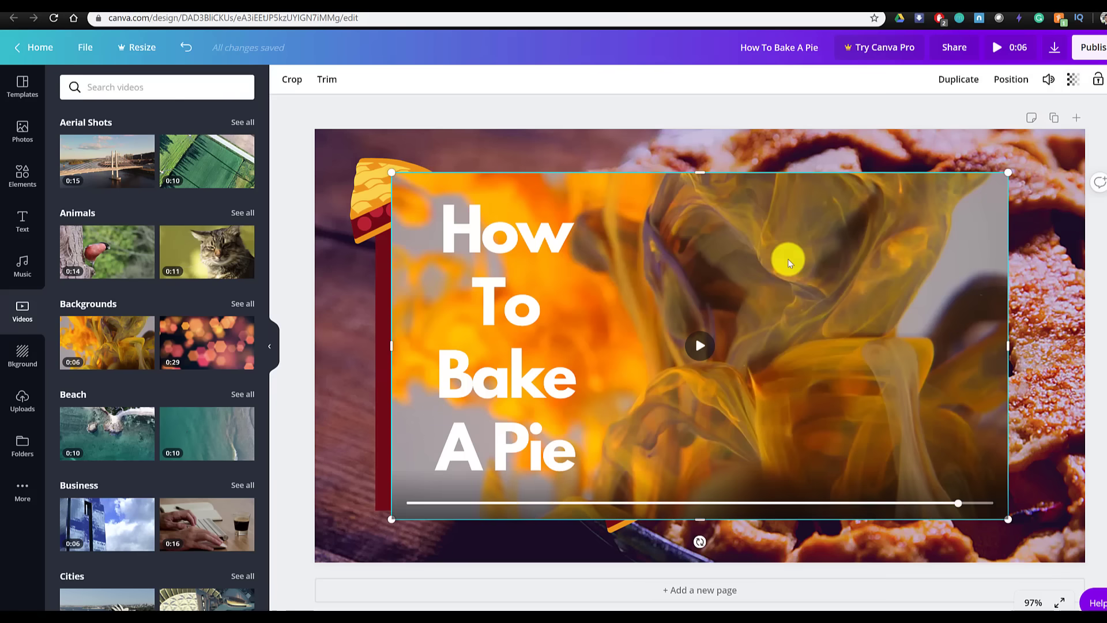
{"action": "mouse_move", "coordinate": [747, 284]}
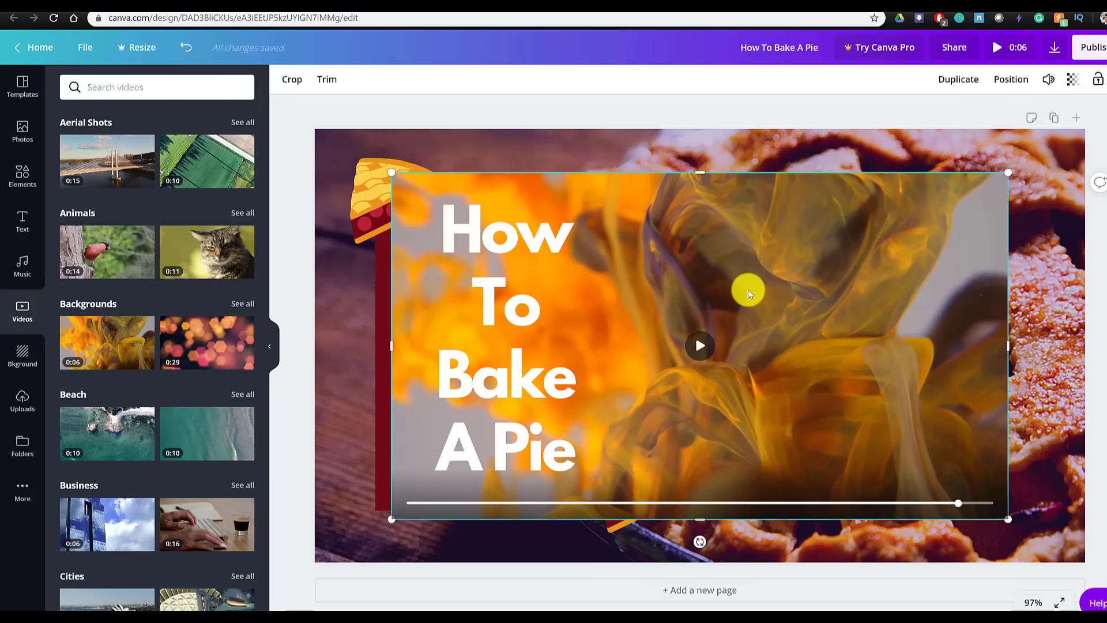
{"action": "key", "text": "Delete"}
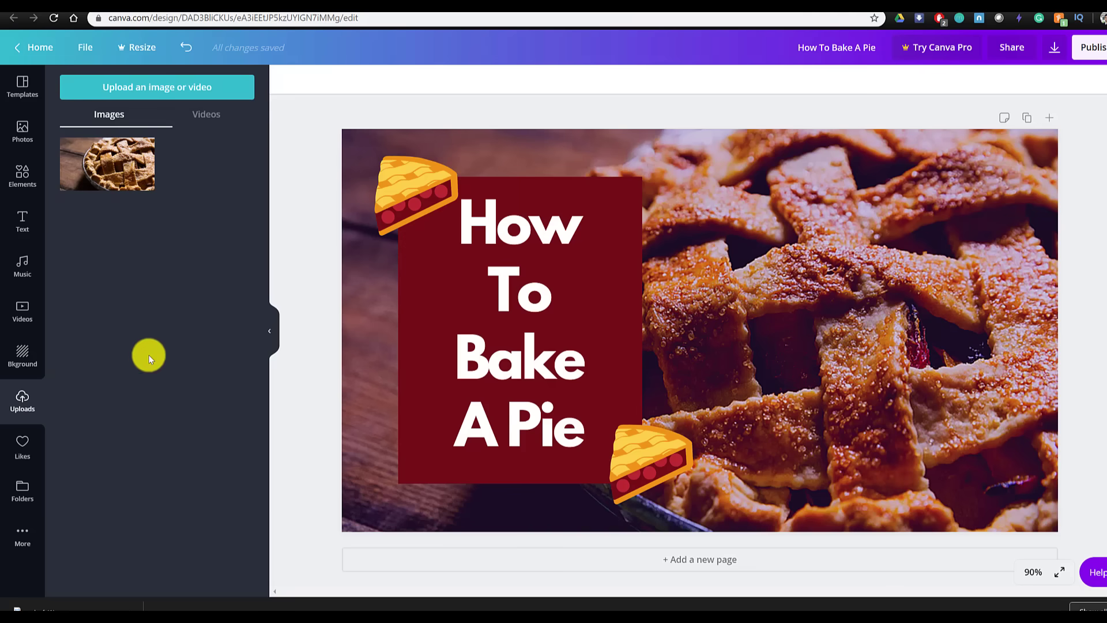
- Upload chef (1).png from the Downloads folder and insert it into the design
{"action": "left_click", "coordinate": [141, 96]}
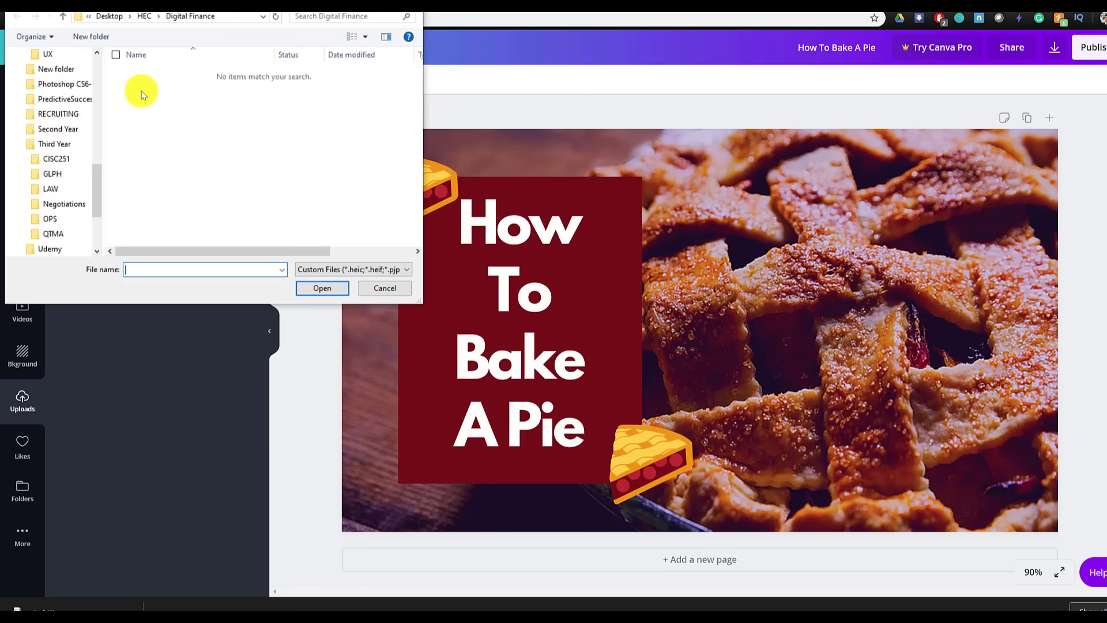
{"action": "scroll", "coordinate": [87, 104], "scroll_direction": "up", "scroll_amount": 10}
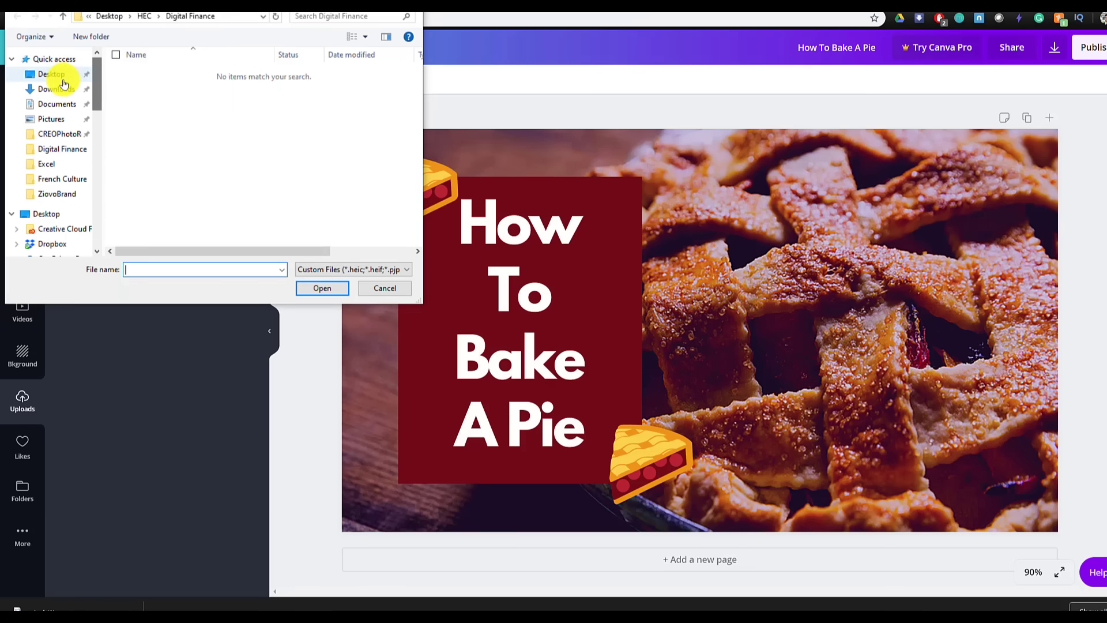
{"action": "left_click", "coordinate": [60, 90]}
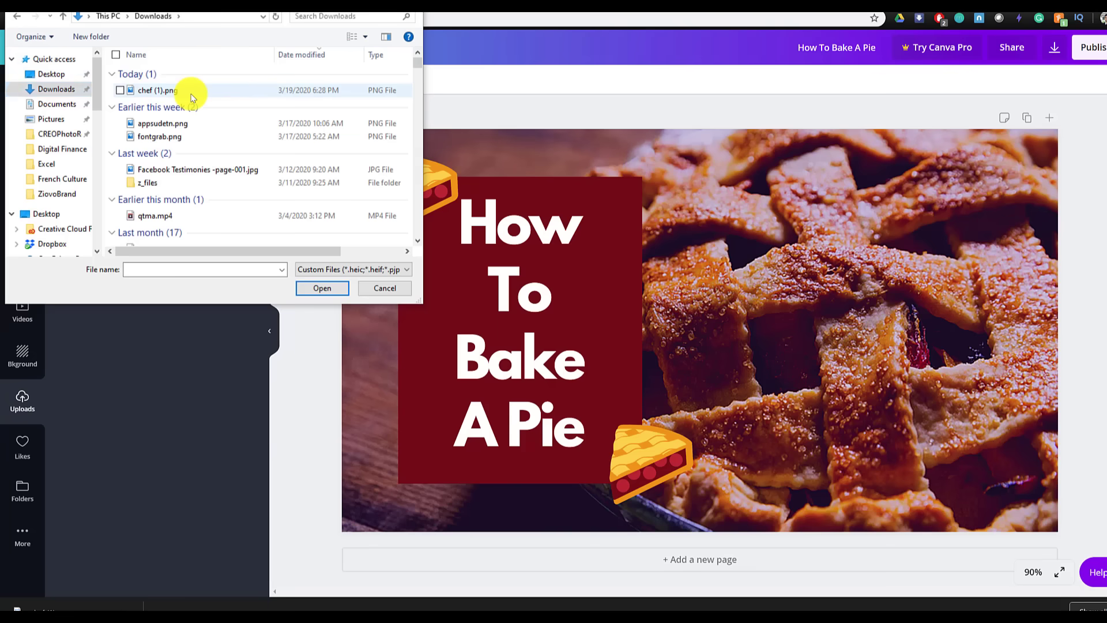
{"action": "double_click", "coordinate": [158, 90]}
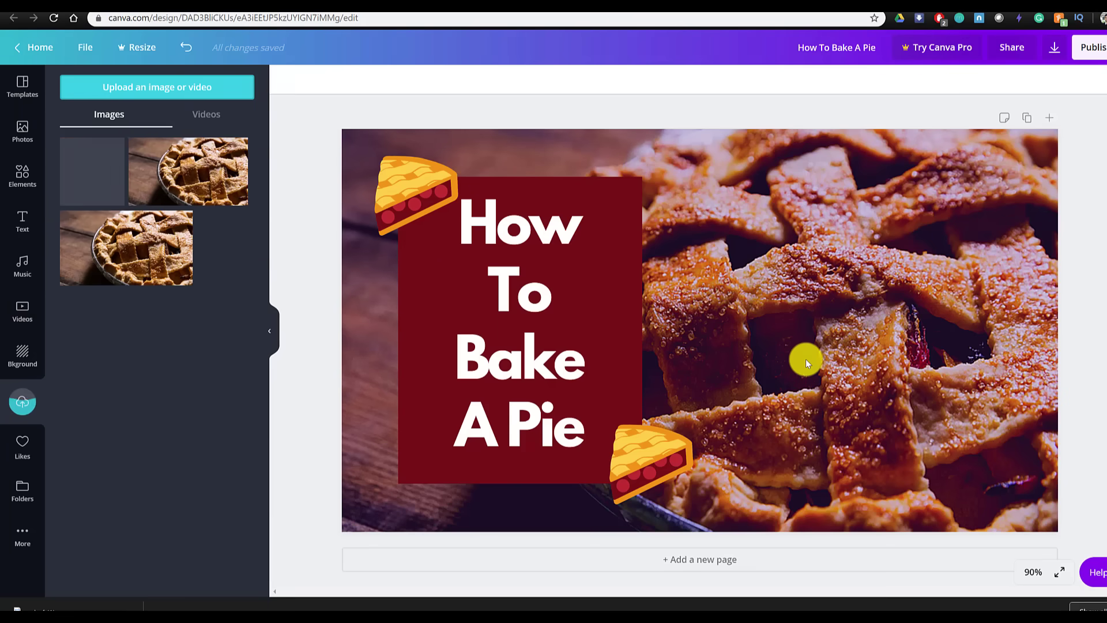
{"action": "left_click", "coordinate": [78, 176]}
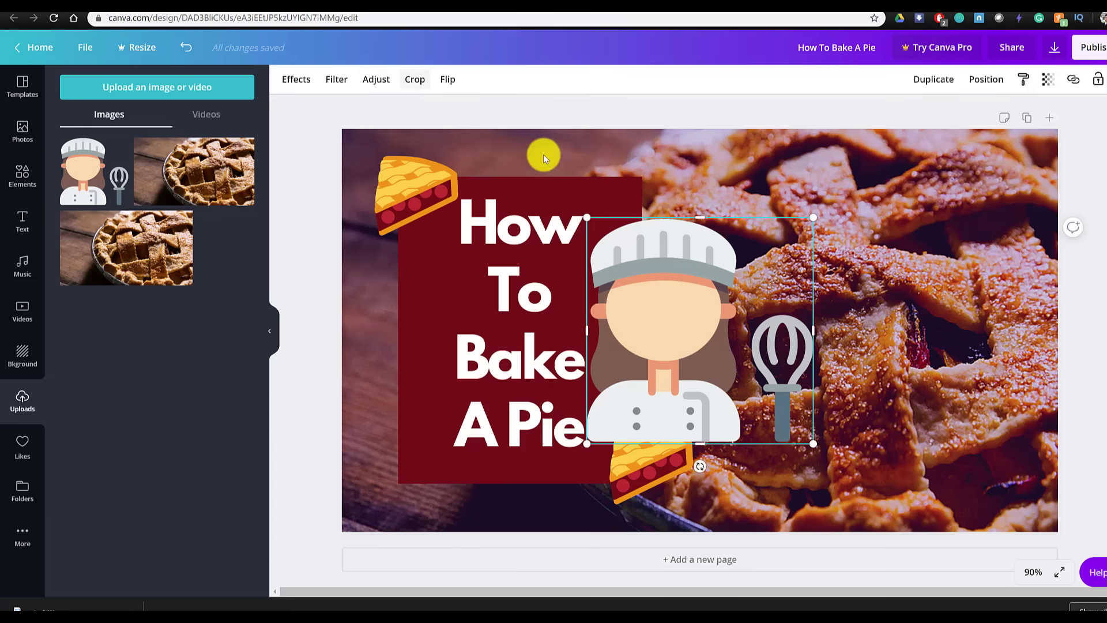
- Place the chef image right of the title box, enlarged to 550 × 550
{"action": "left_click_drag", "start_coordinate": [696, 312], "coordinate": [848, 300]}
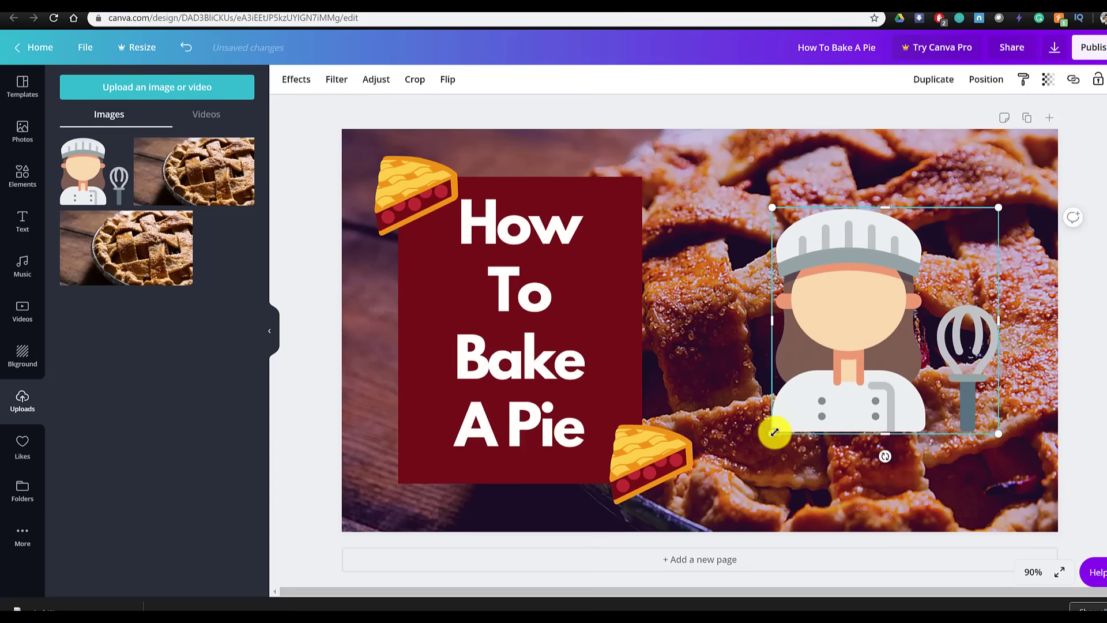
{"action": "left_click_drag", "start_coordinate": [770, 442], "coordinate": [689, 498]}
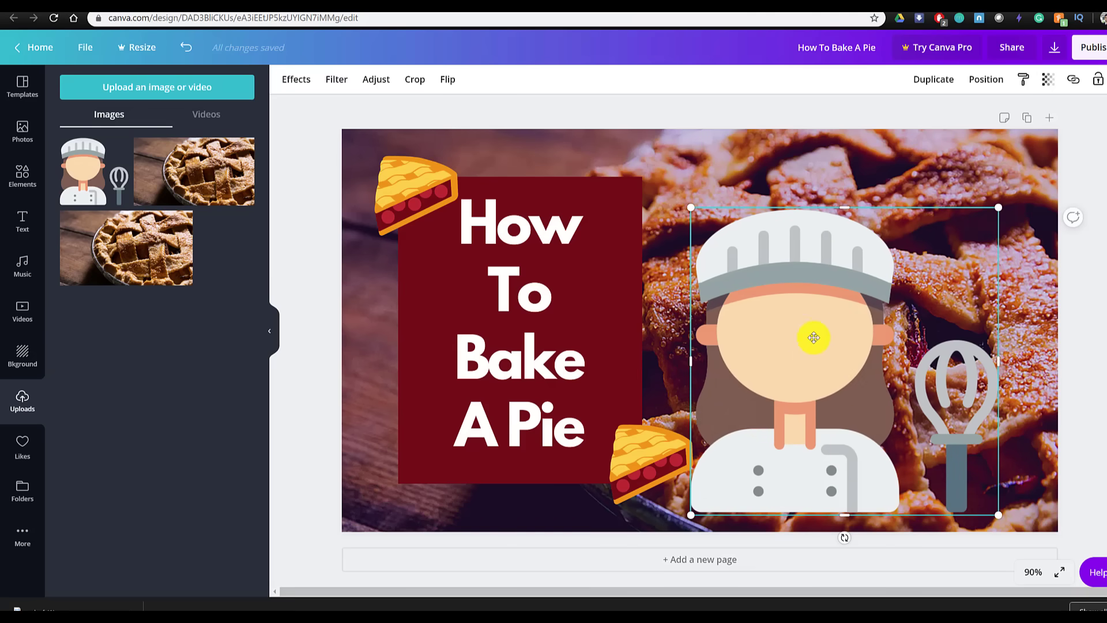
{"action": "left_click_drag", "start_coordinate": [792, 396], "coordinate": [816, 349]}
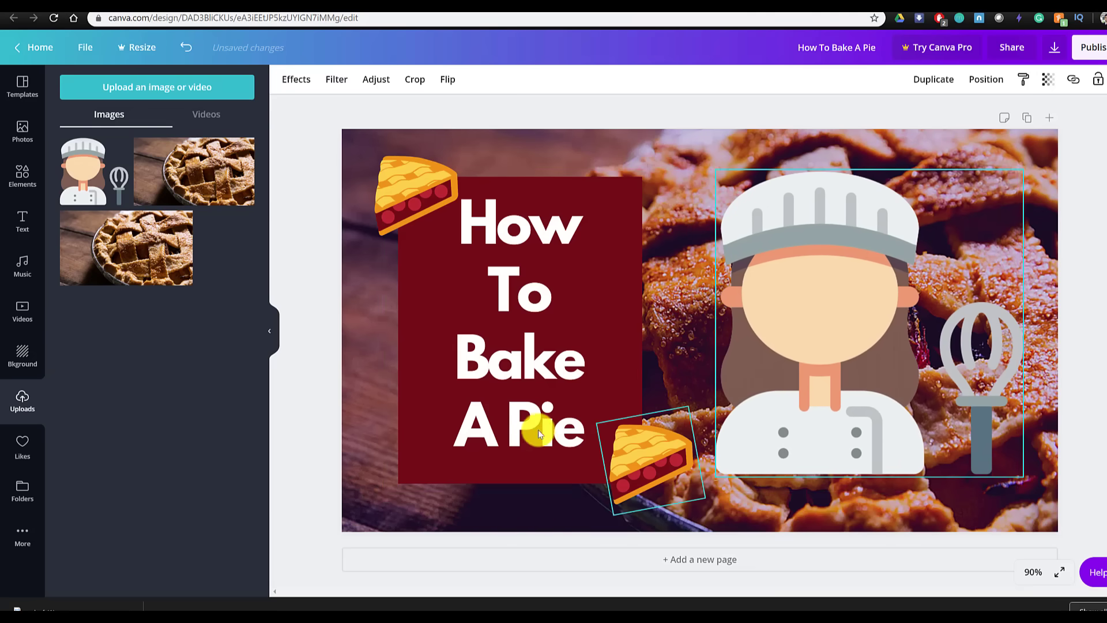
- Deselect the chef, browse Likes and Folders, then open the YouTube app's video list
{"action": "left_click", "coordinate": [686, 176]}
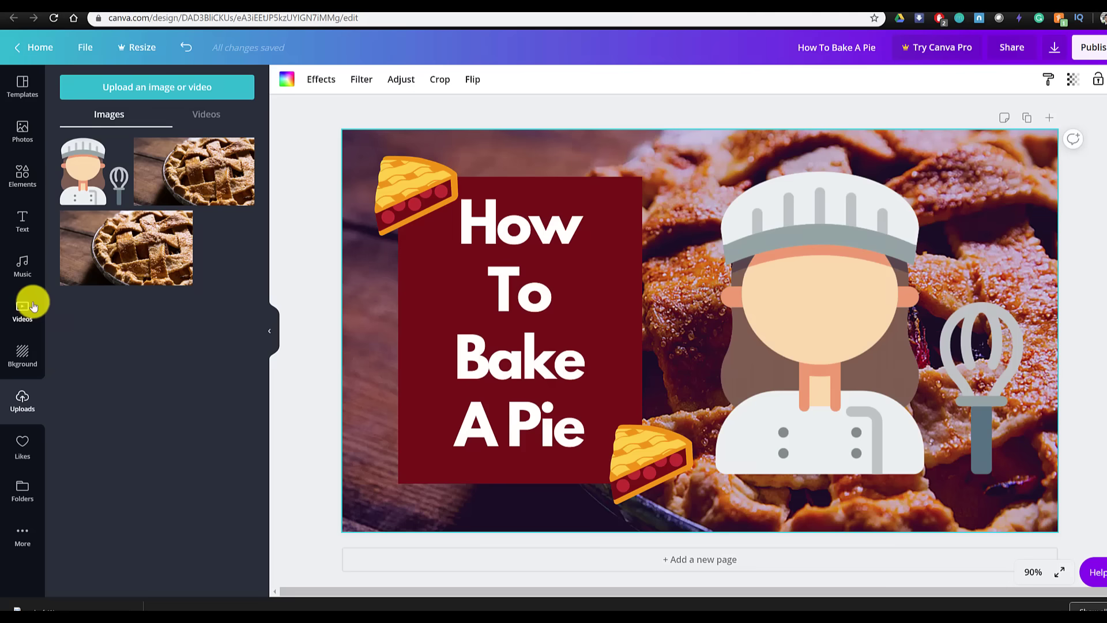
{"action": "left_click", "coordinate": [23, 456]}
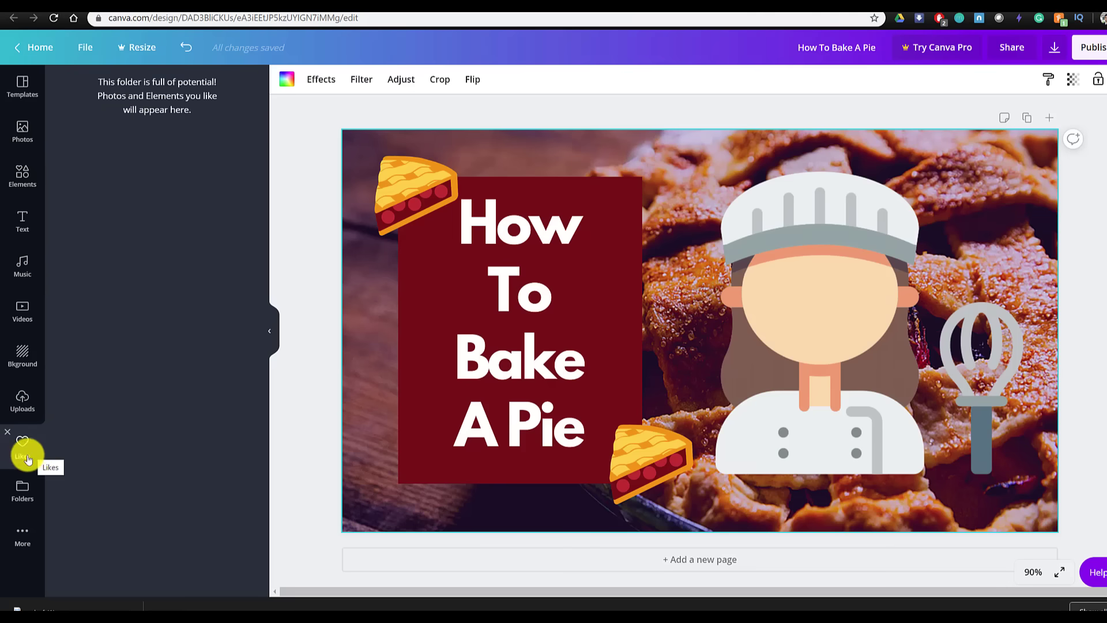
{"action": "left_click", "coordinate": [22, 489]}
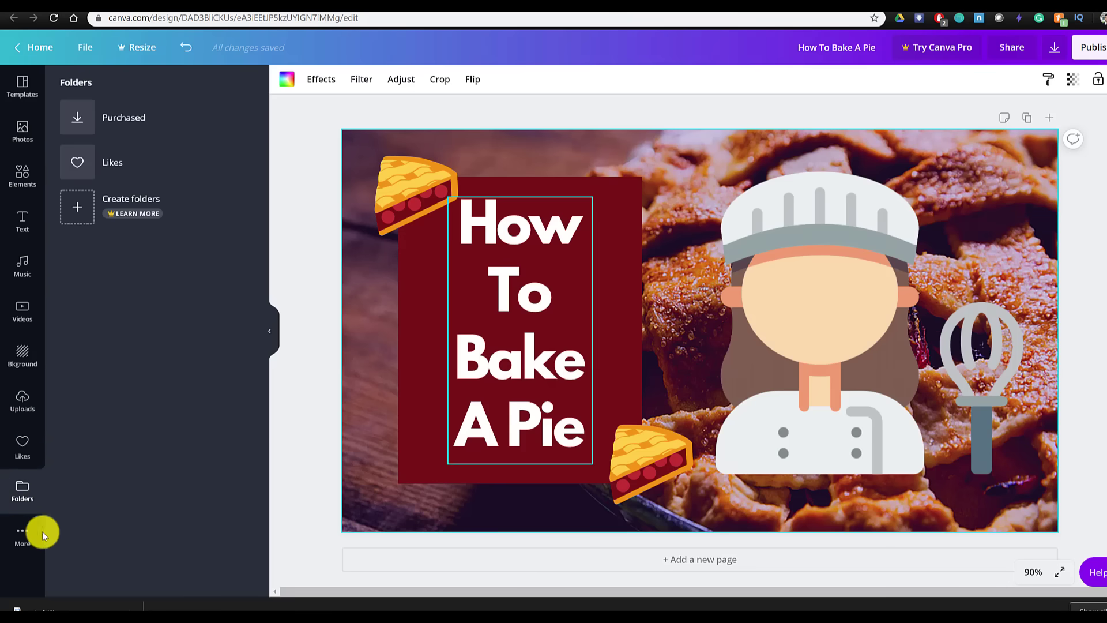
{"action": "left_click", "coordinate": [19, 537]}
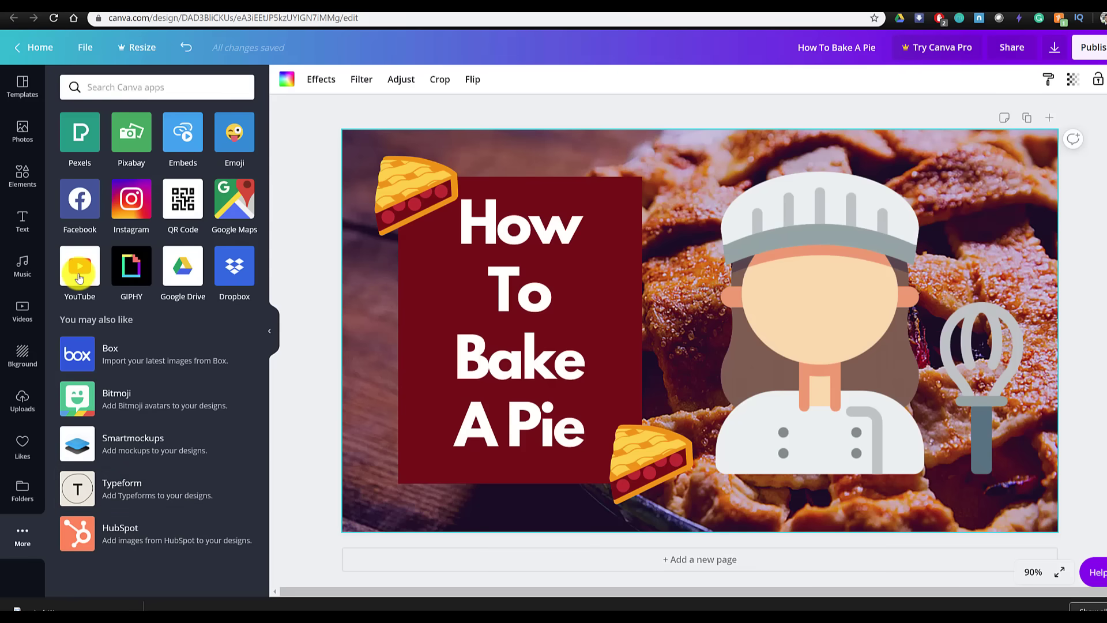
{"action": "left_click", "coordinate": [80, 278]}
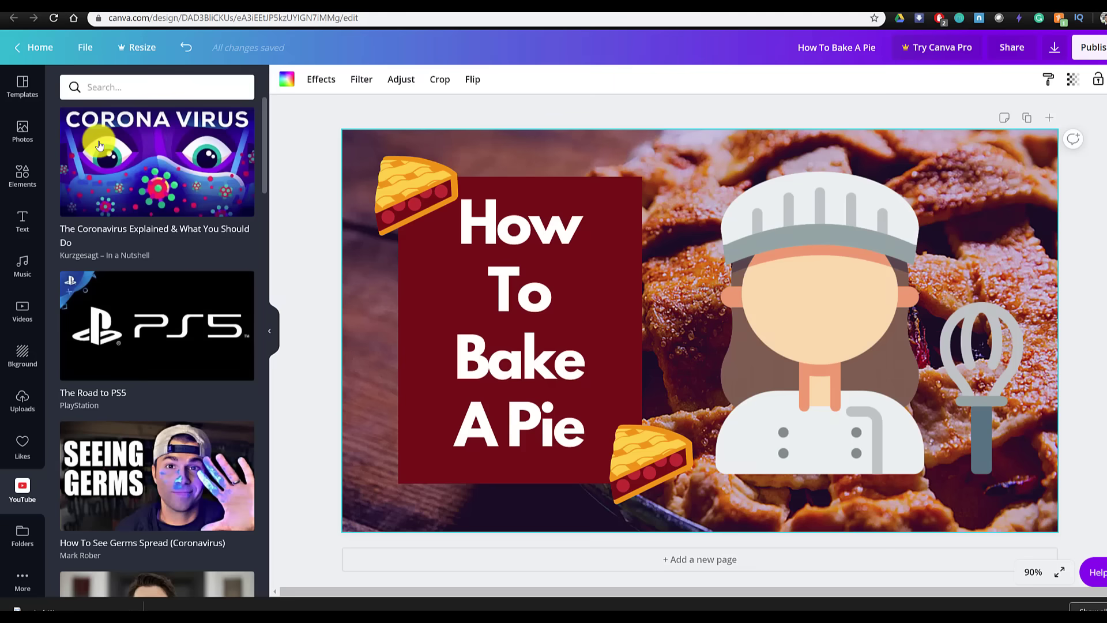
{"action": "scroll", "coordinate": [147, 348], "scroll_direction": "down", "scroll_amount": 6}
{"action": "scroll", "coordinate": [150, 349], "scroll_direction": "up", "scroll_amount": 6}
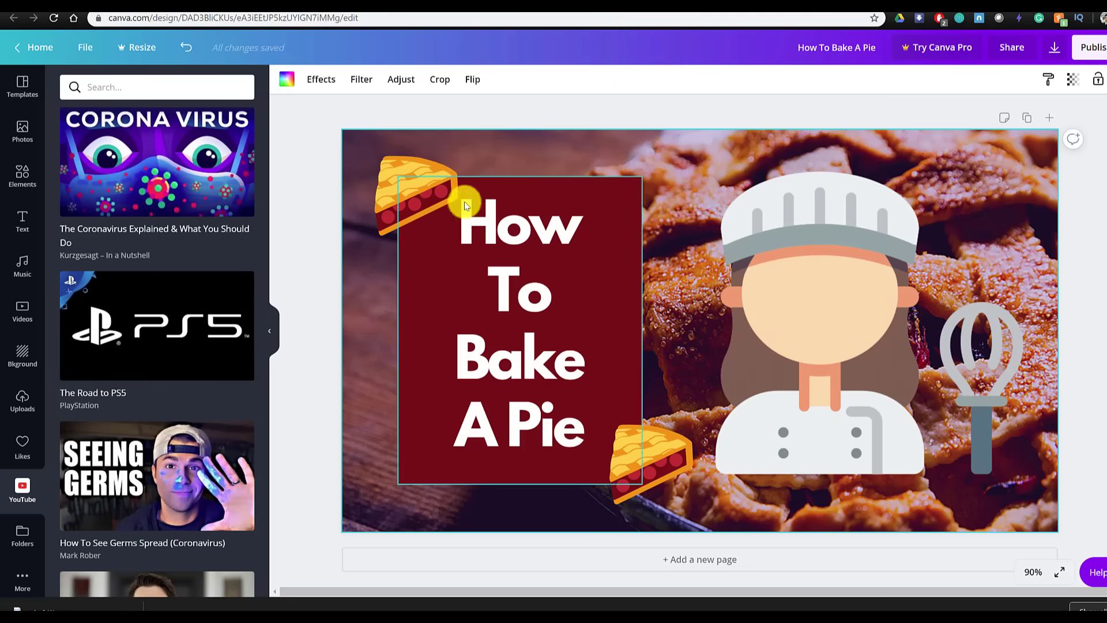
- Check the File menu's Save to folder options, then close them
{"action": "left_click", "coordinate": [306, 139]}
{"action": "left_click", "coordinate": [92, 53]}
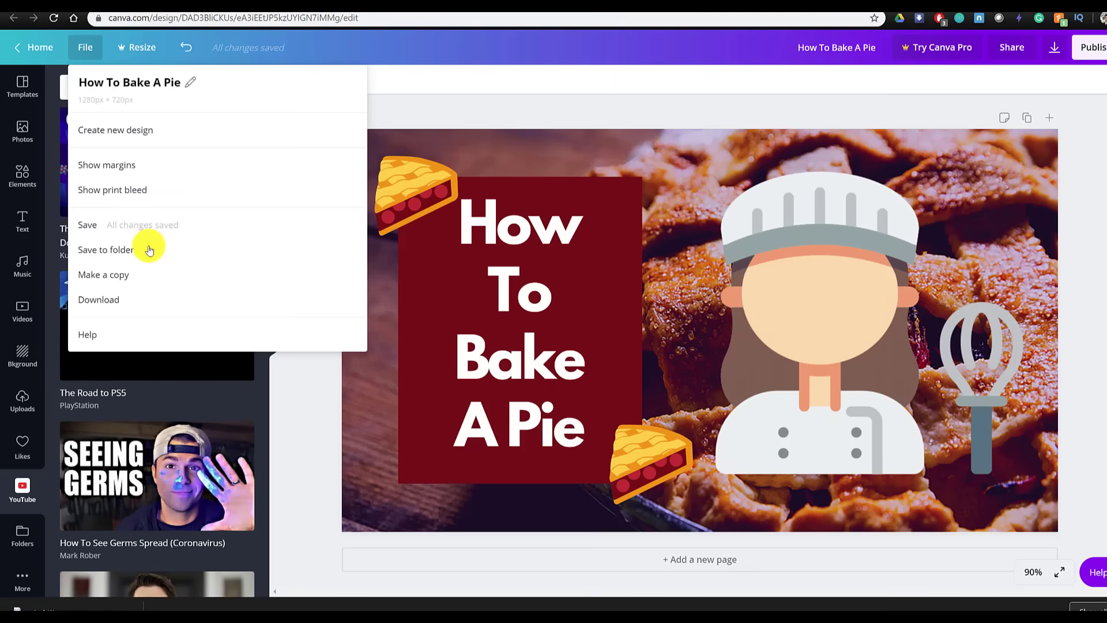
{"action": "left_click", "coordinate": [128, 255]}
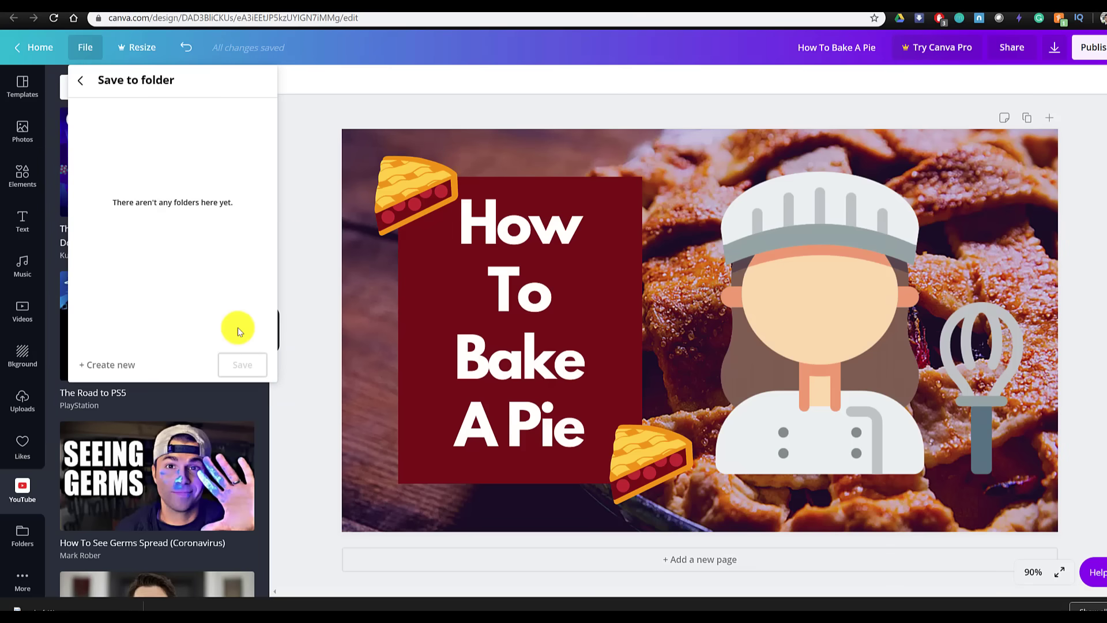
{"action": "left_click", "coordinate": [311, 264]}
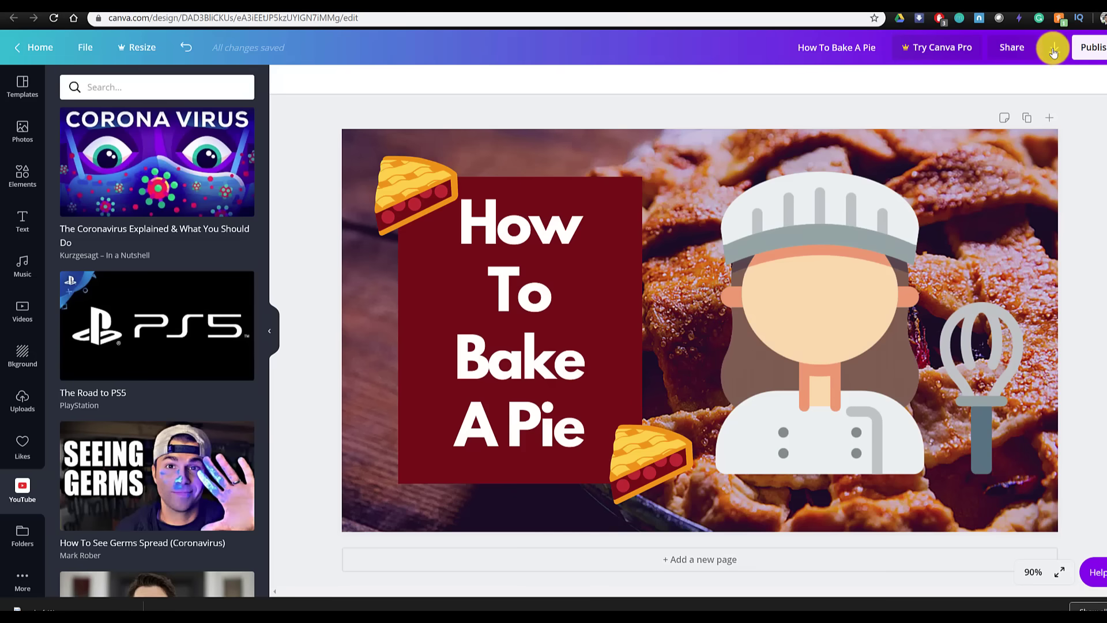
- Download the thumbnail as a 1280 × 720 PNG from the Publish menu
{"action": "left_click", "coordinate": [1088, 49]}
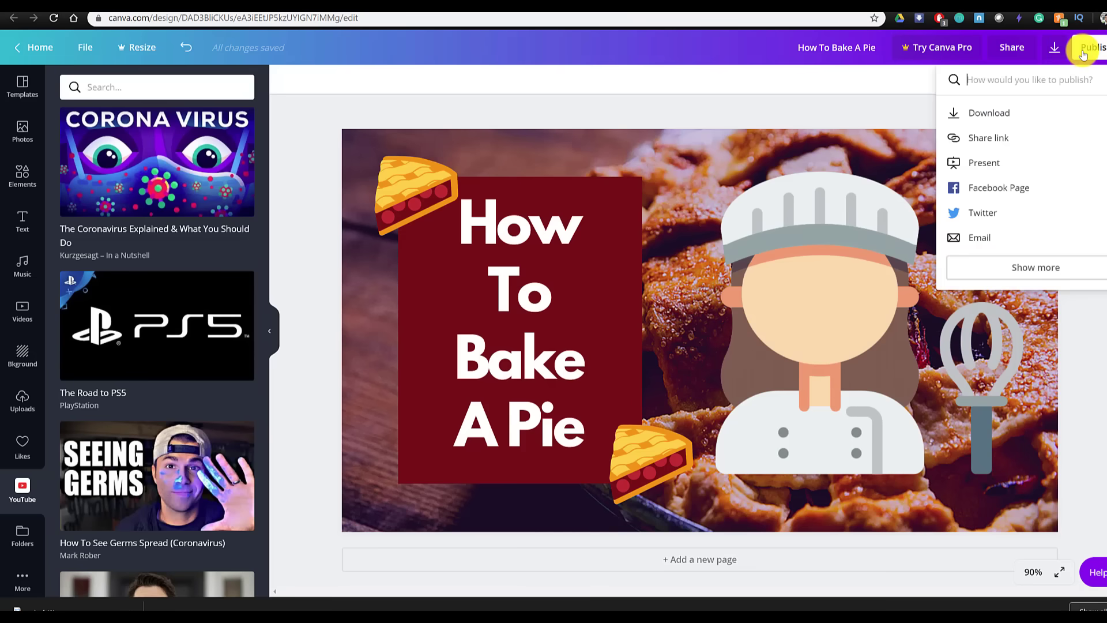
{"action": "left_click", "coordinate": [1005, 116]}
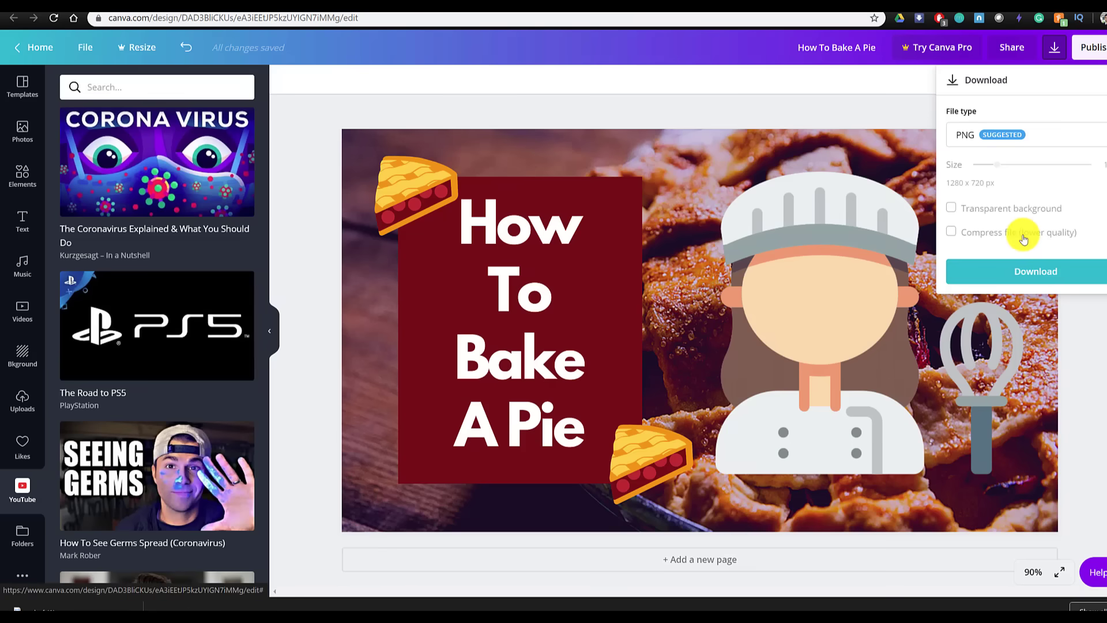
{"action": "left_click", "coordinate": [1024, 271]}
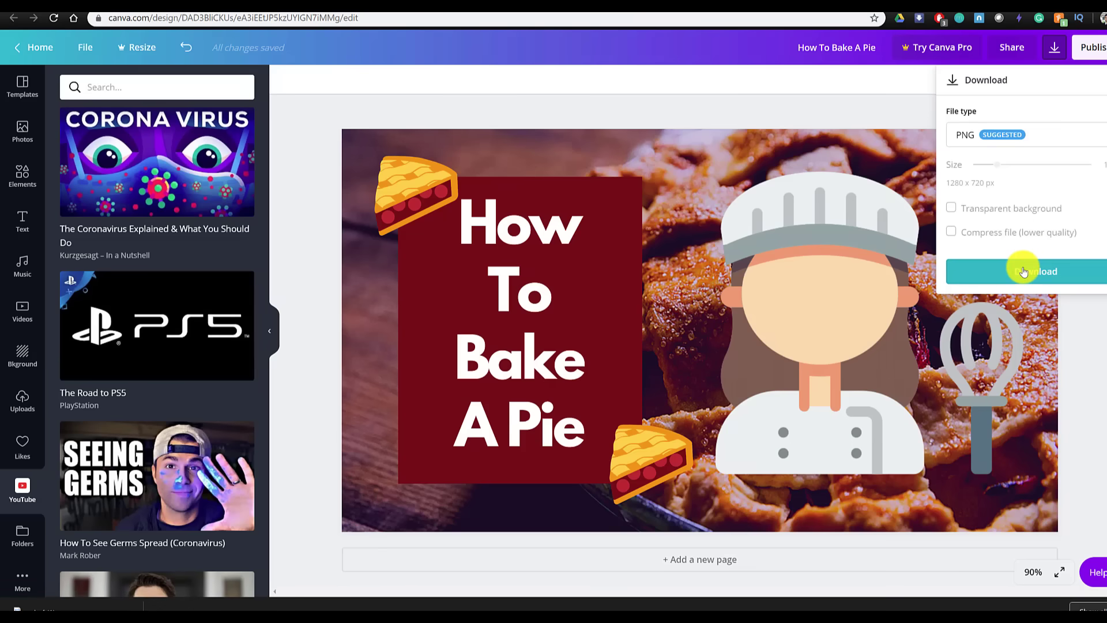